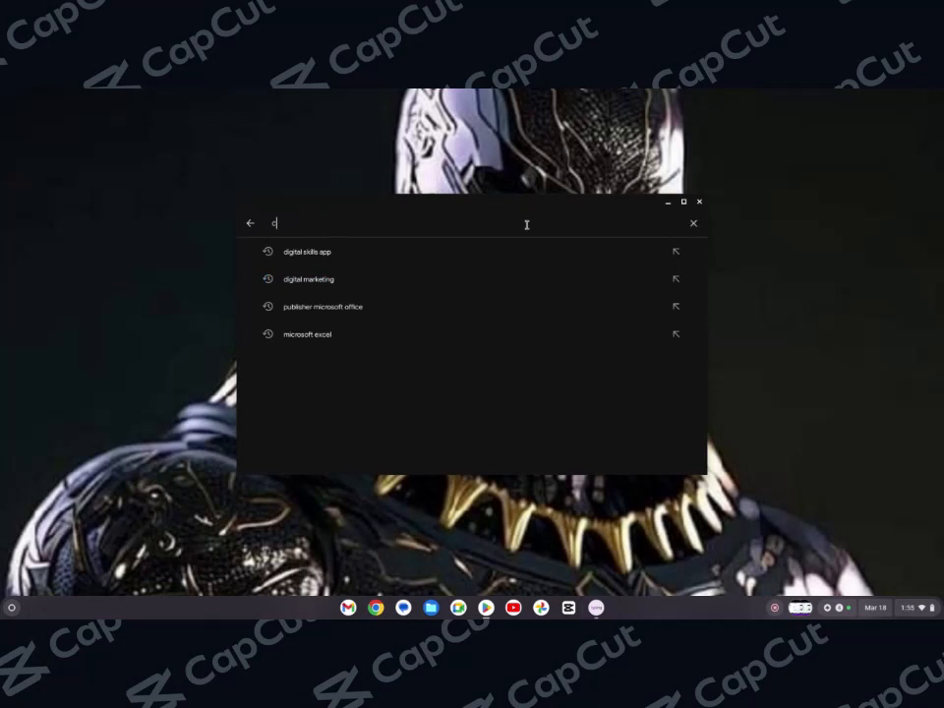
# Search the Play Store for capcut and open the CapCut - Video Editor listing
pyautogui.write('apcut')
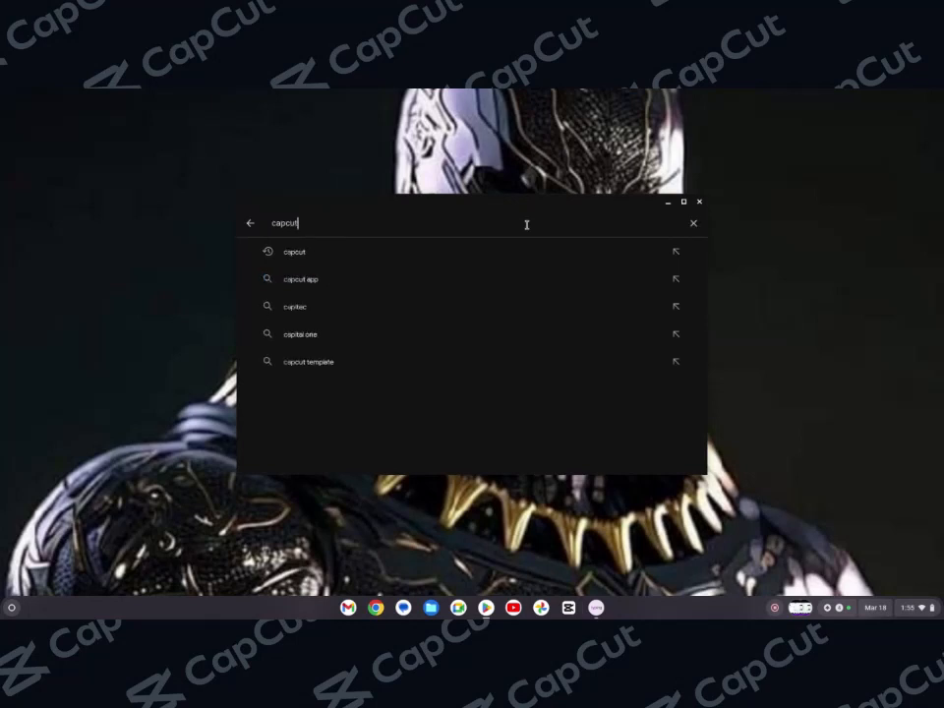
pyautogui.click(480, 262)
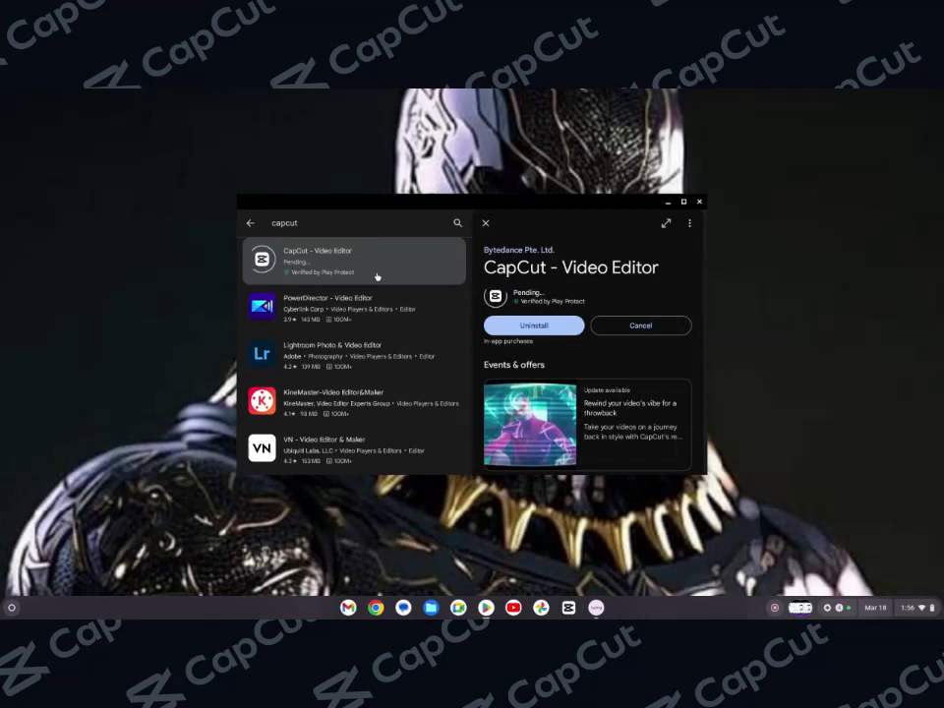
pyautogui.click(699, 202)
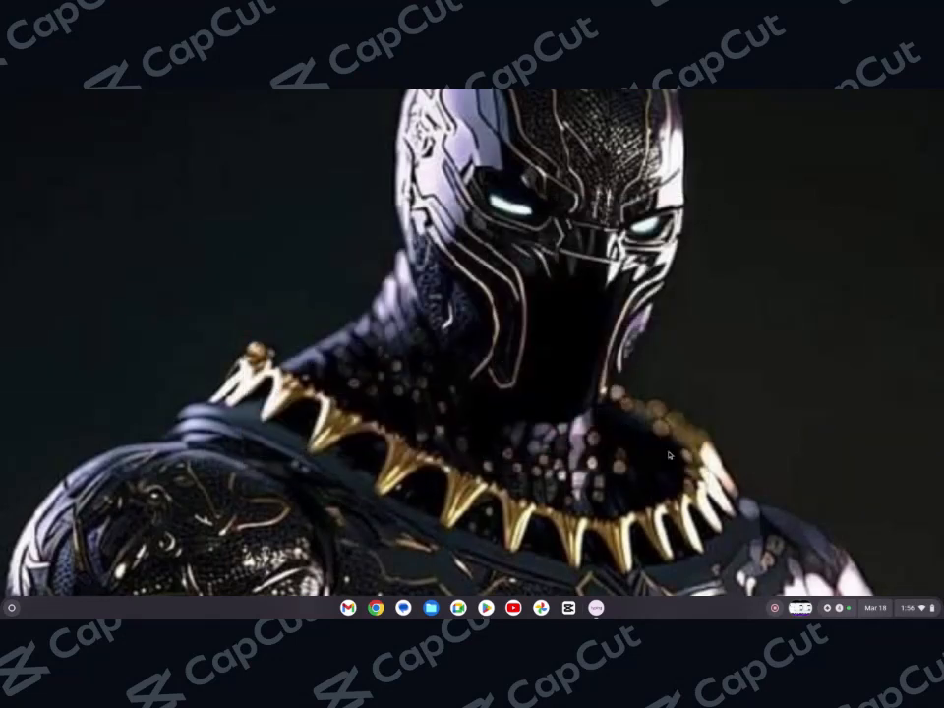
# Launch CapCut and open the personal workspace
pyautogui.click(568, 607)
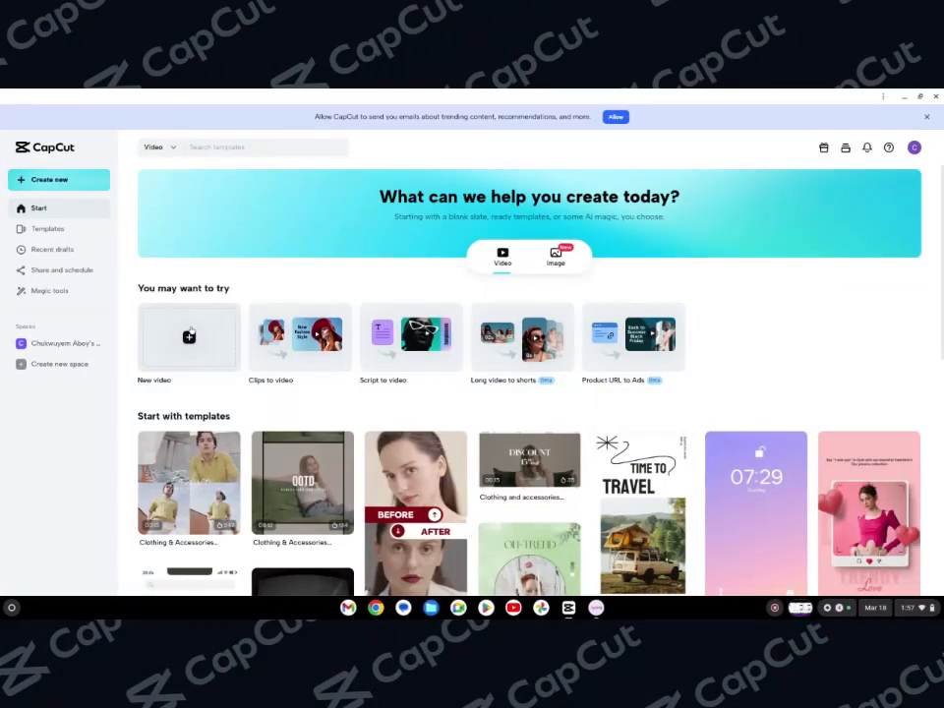
pyautogui.click(43, 346)
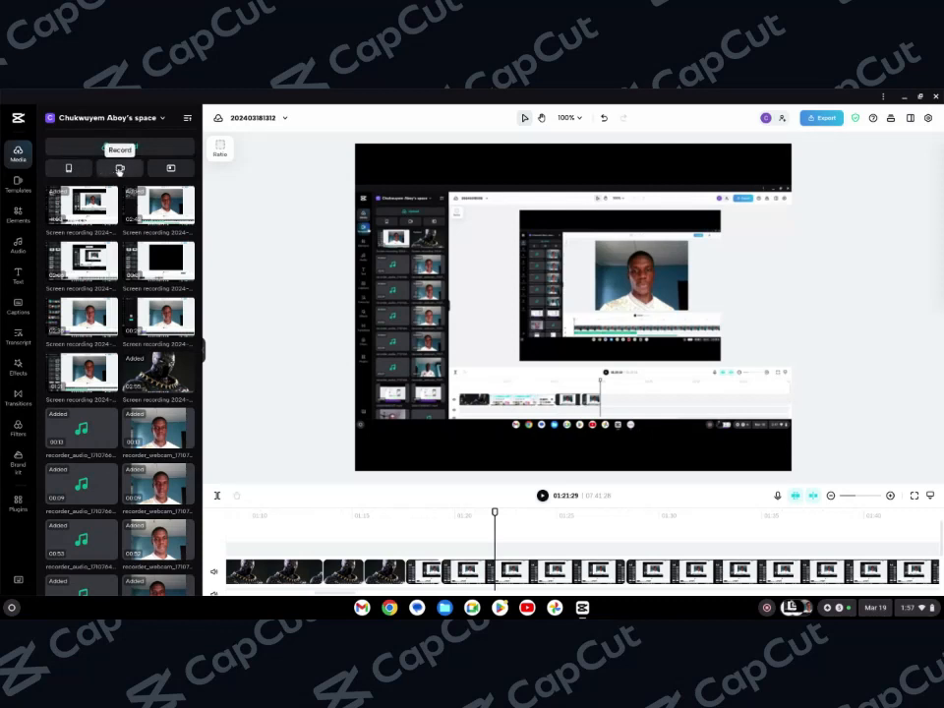
# Try to add media by pasting a link from the clipboard
pyautogui.click(119, 169)
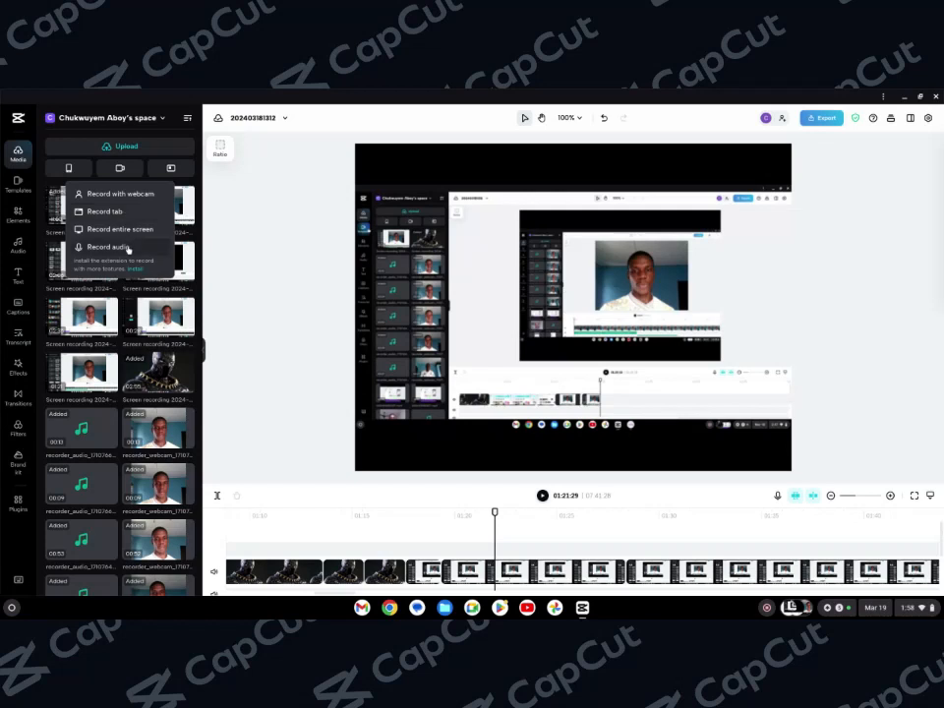
pyautogui.click(172, 169)
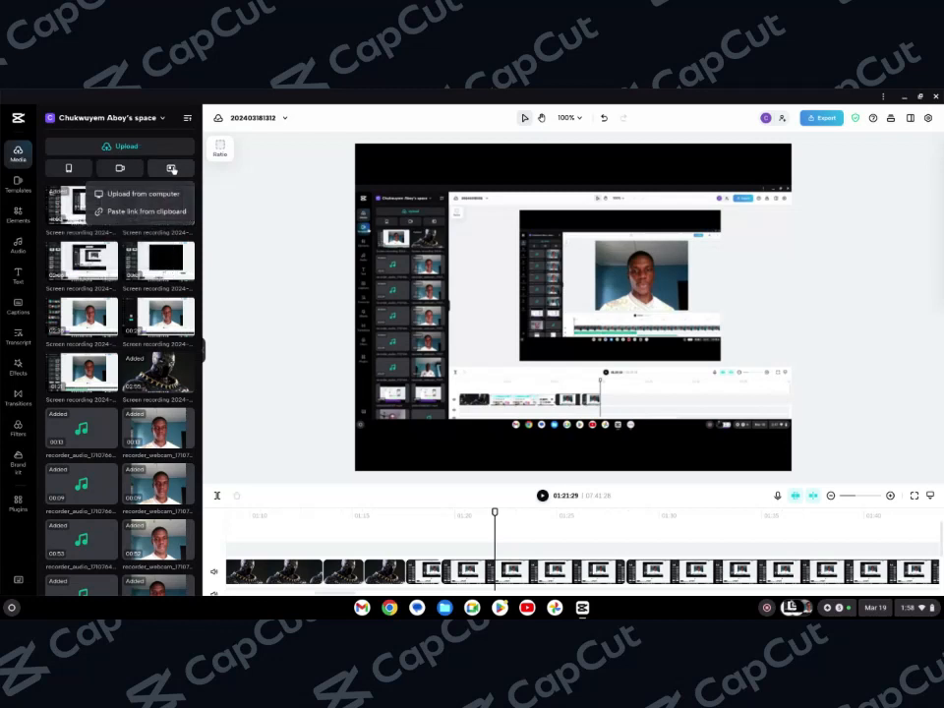
pyautogui.click(175, 213)
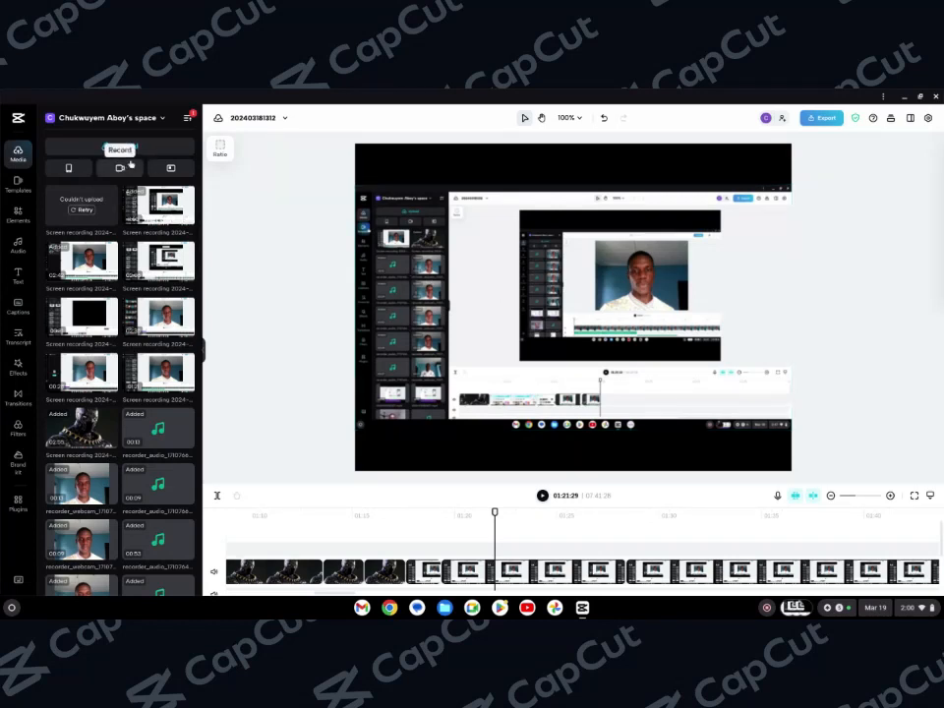
# Upload the 6.5 MB screen recording from Downloads into the media library
pyautogui.moveTo(130, 147)
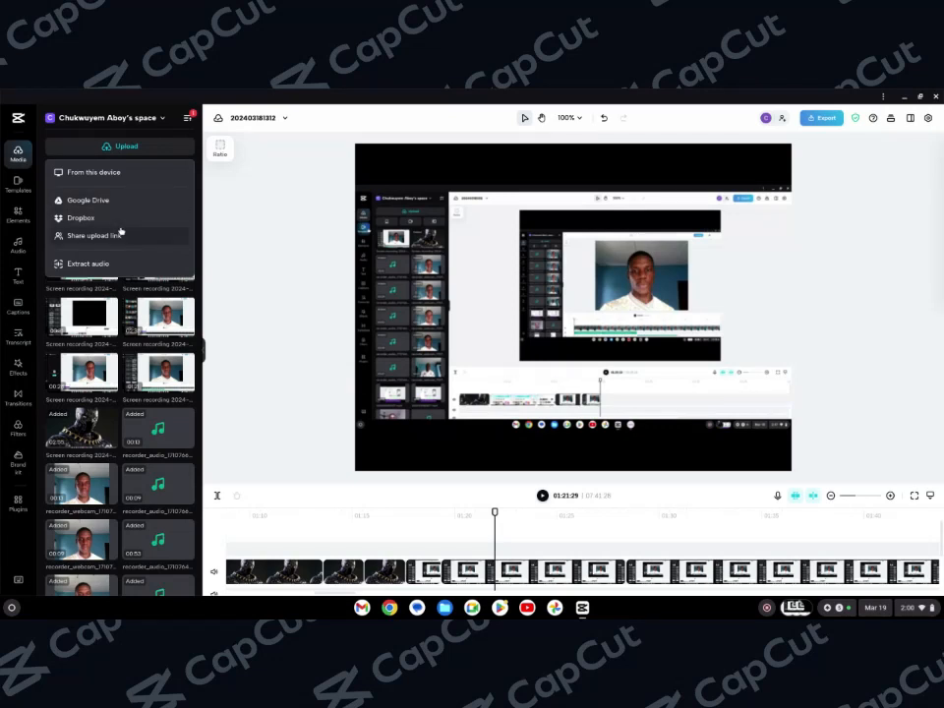
pyautogui.click(114, 173)
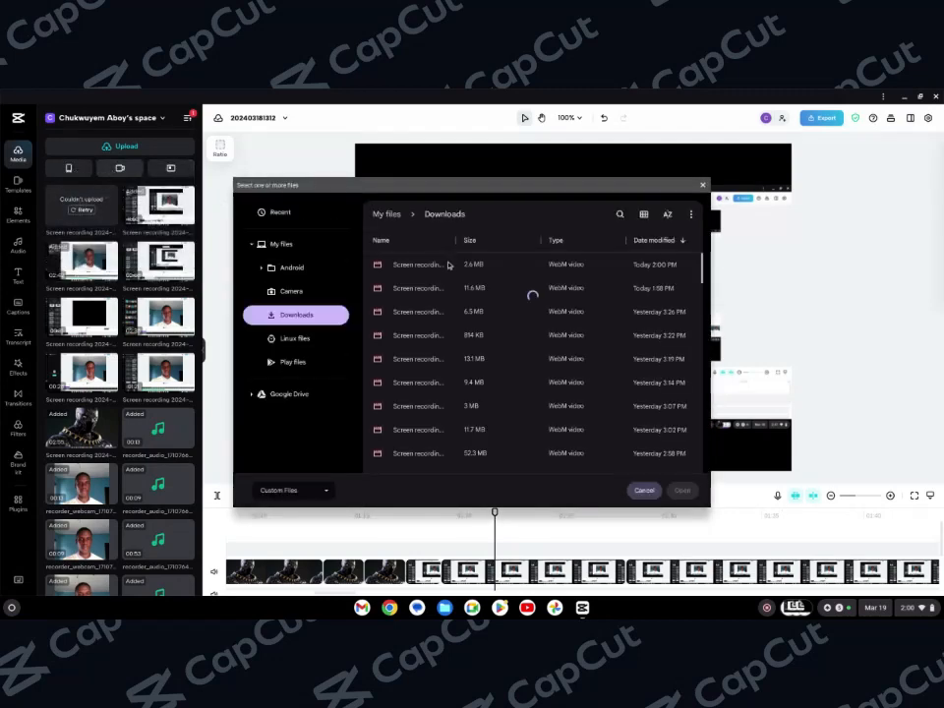
pyautogui.click(376, 312)
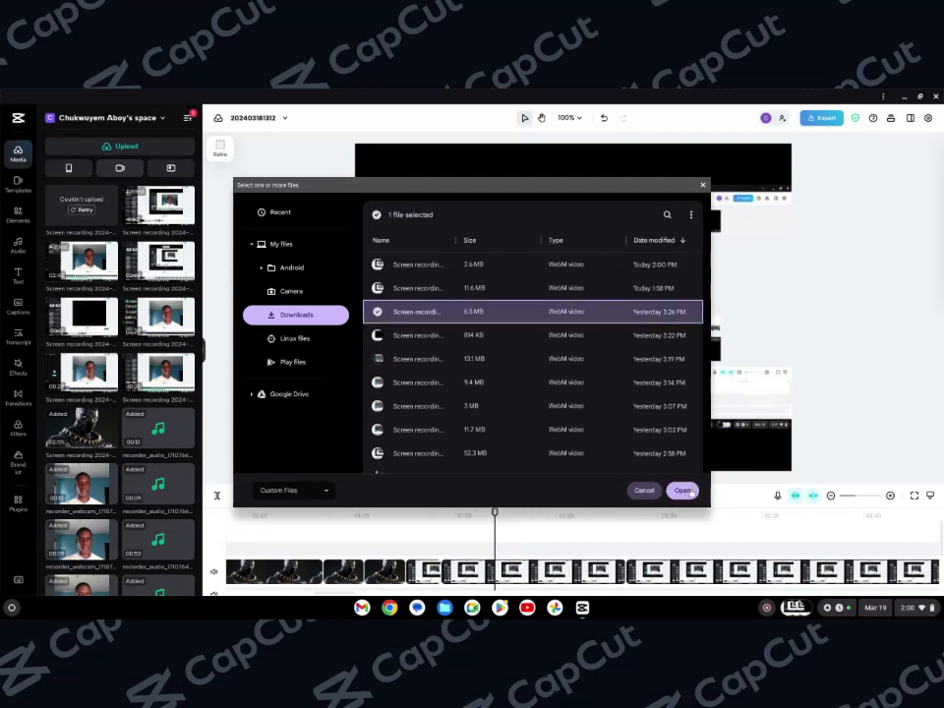
pyautogui.click(690, 489)
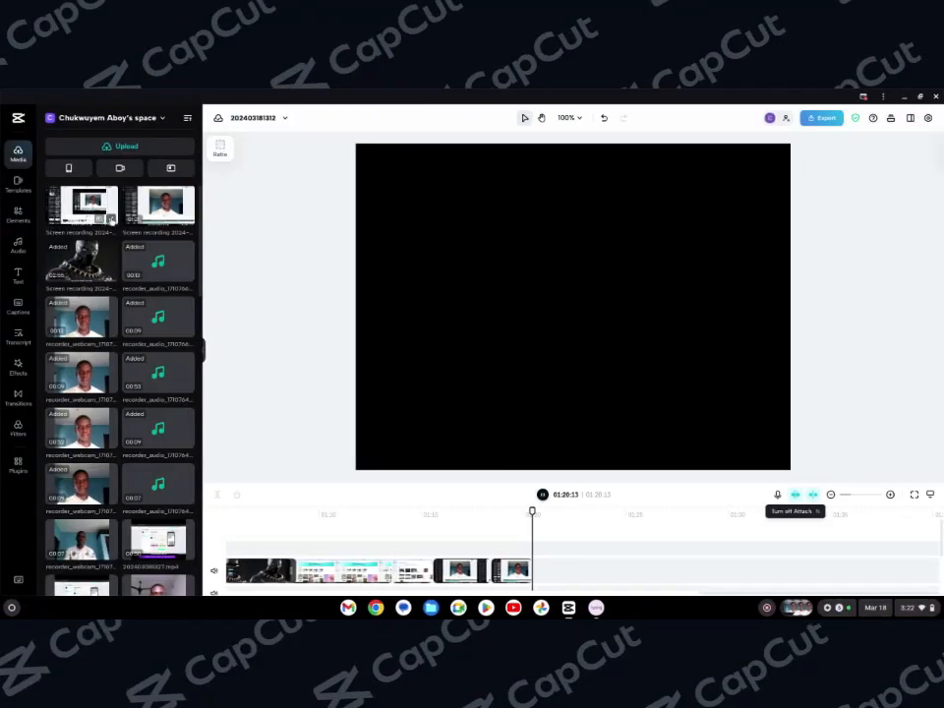
# Split the screen recording clip on the timeline at about 03:36 and delete the segment before the split
pyautogui.click(84, 208)
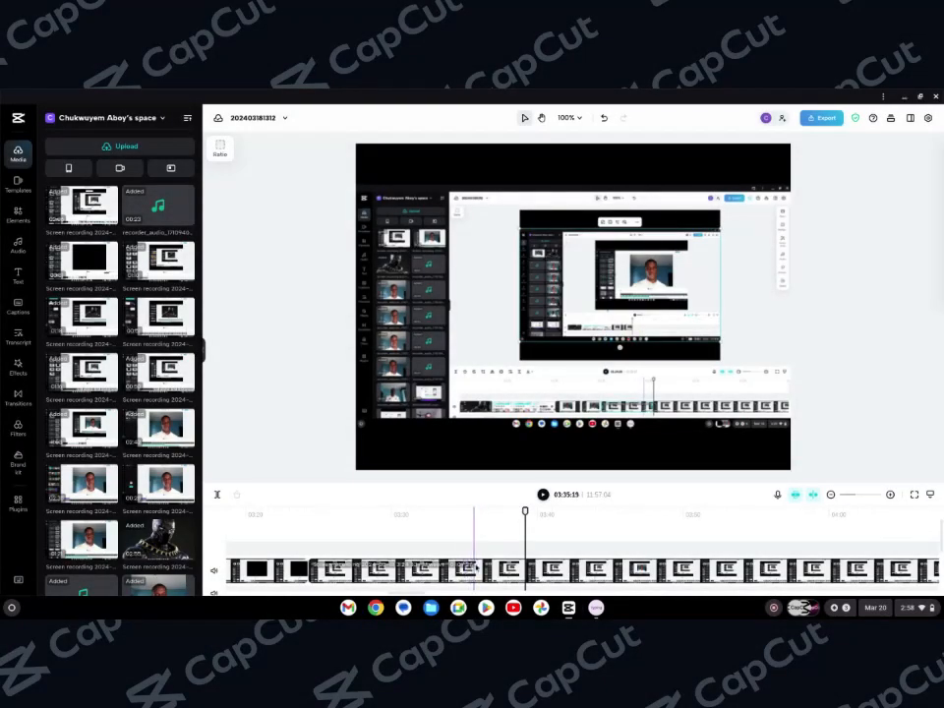
pyautogui.click(484, 565)
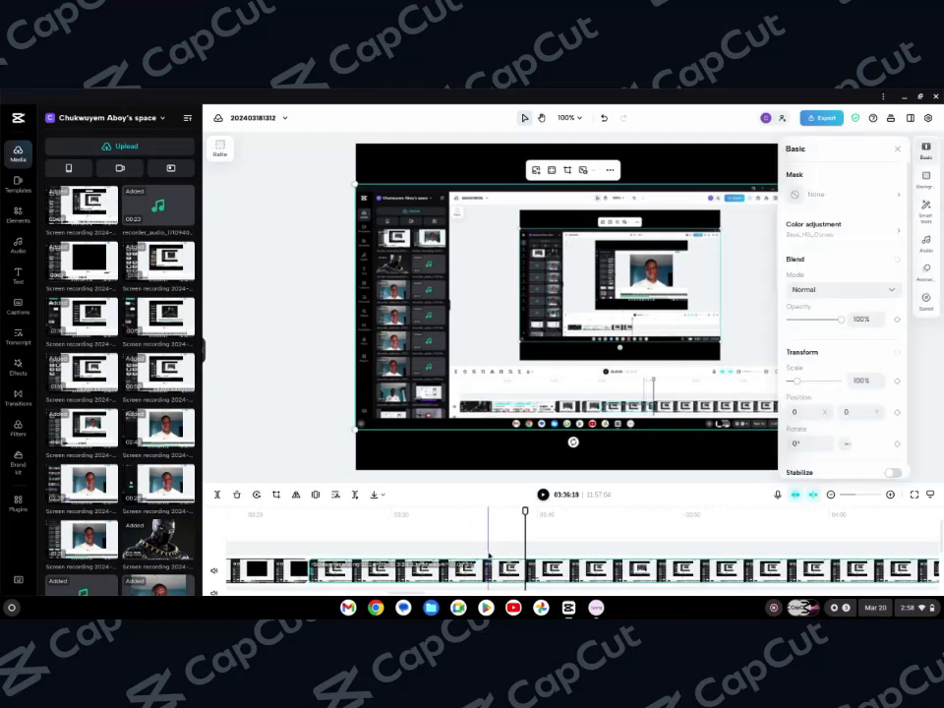
pyautogui.click(488, 539)
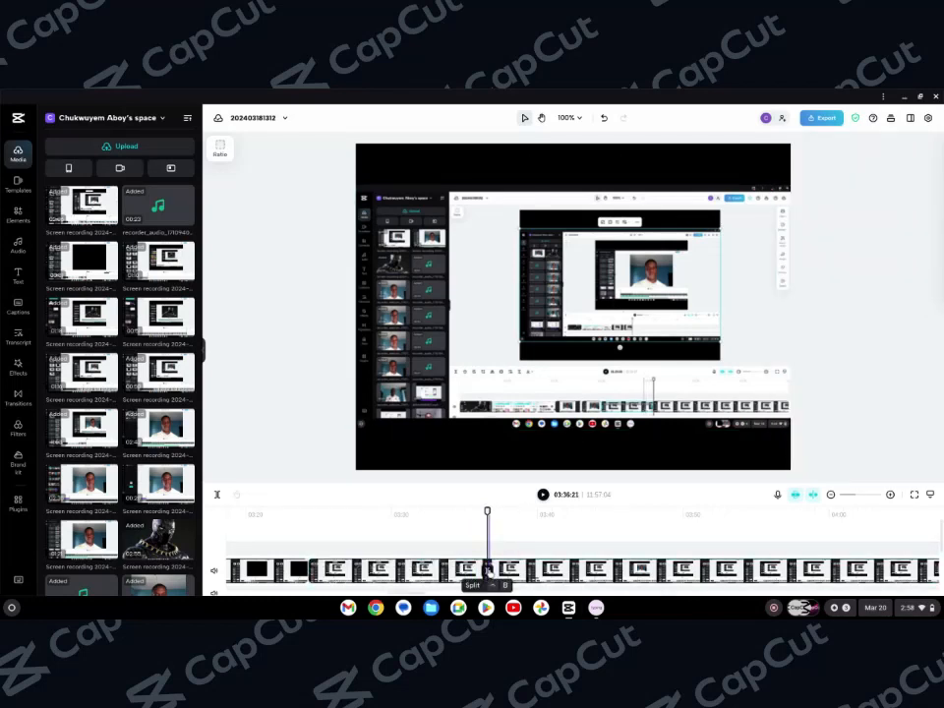
pyautogui.click(486, 569)
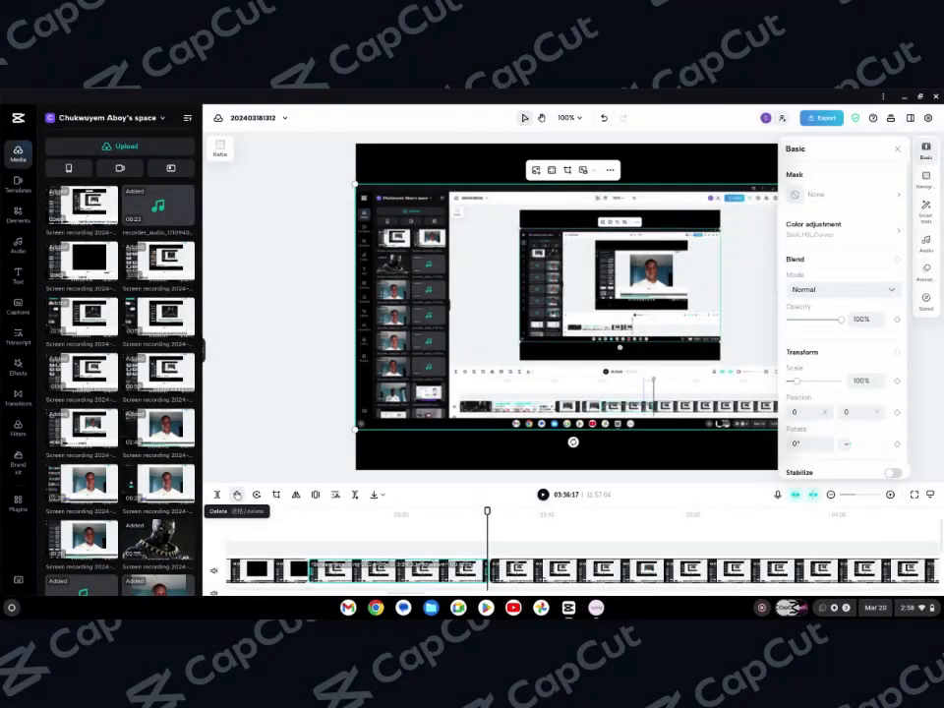
pyautogui.click(236, 495)
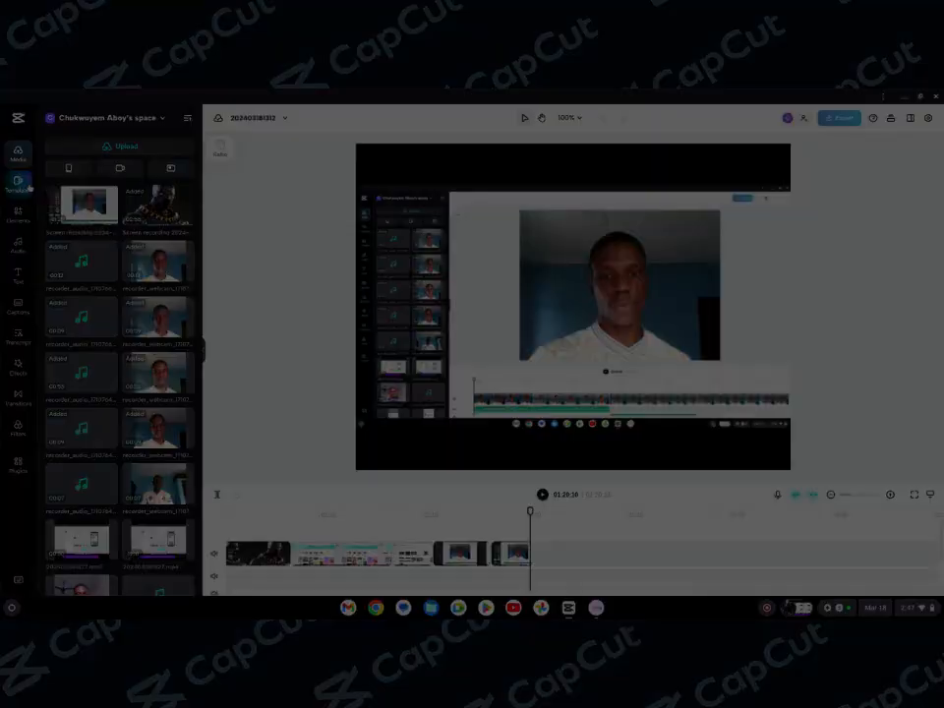
# Browse the Templates, Elements and Audio libraries
pyautogui.click(24, 184)
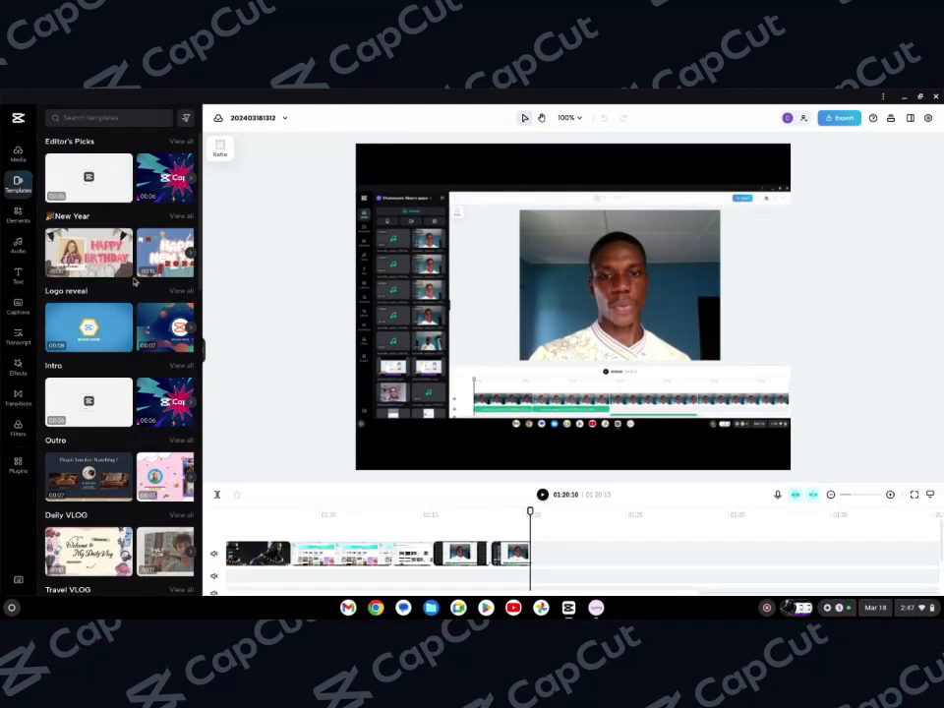
pyautogui.click(18, 215)
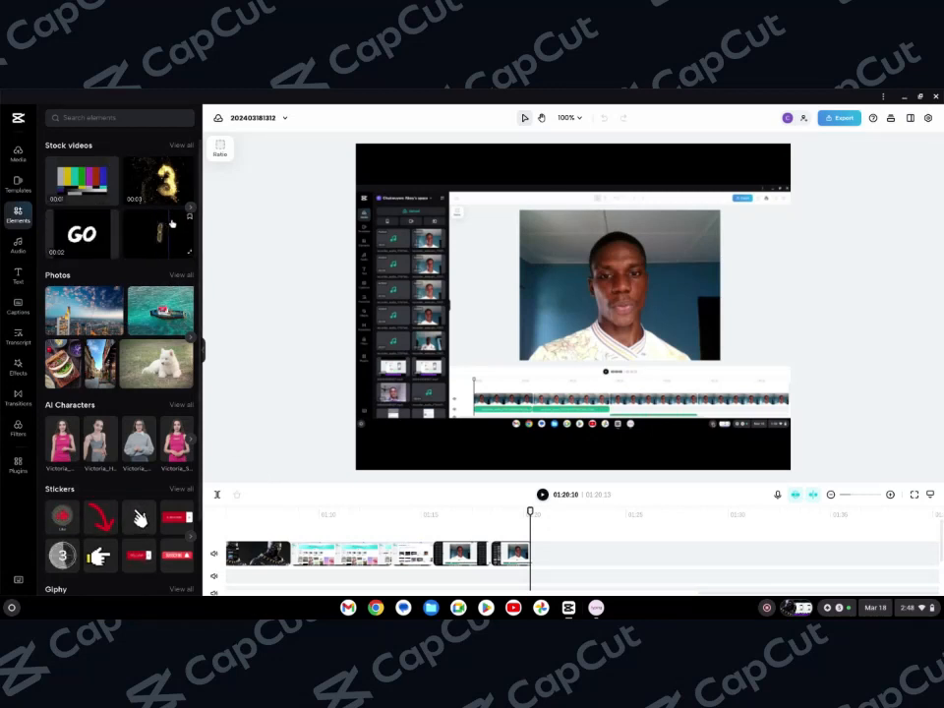
pyautogui.click(17, 253)
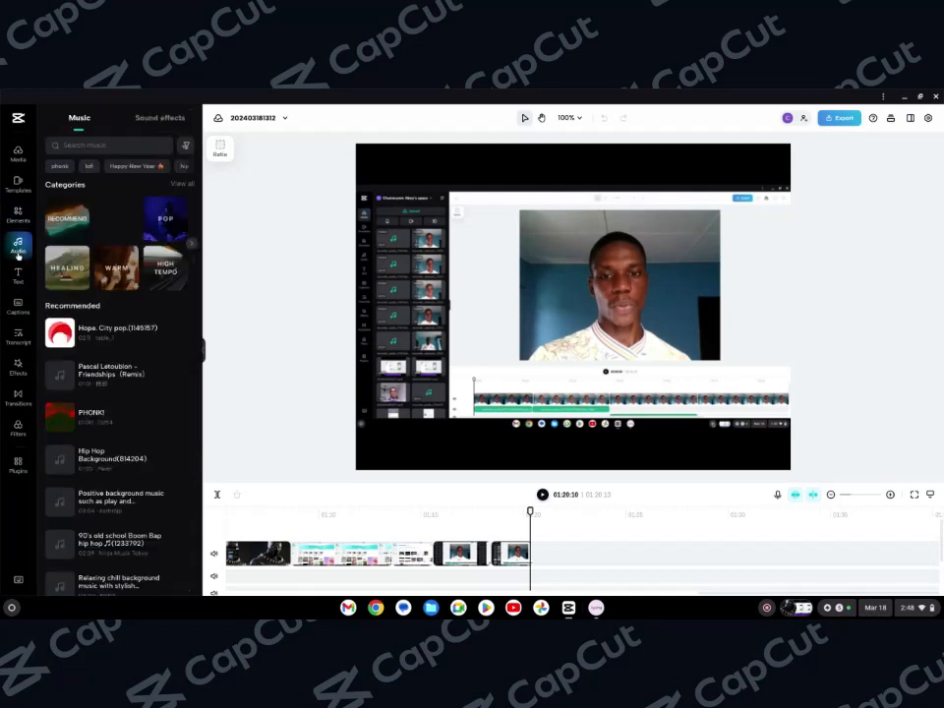
pyautogui.moveTo(91, 329)
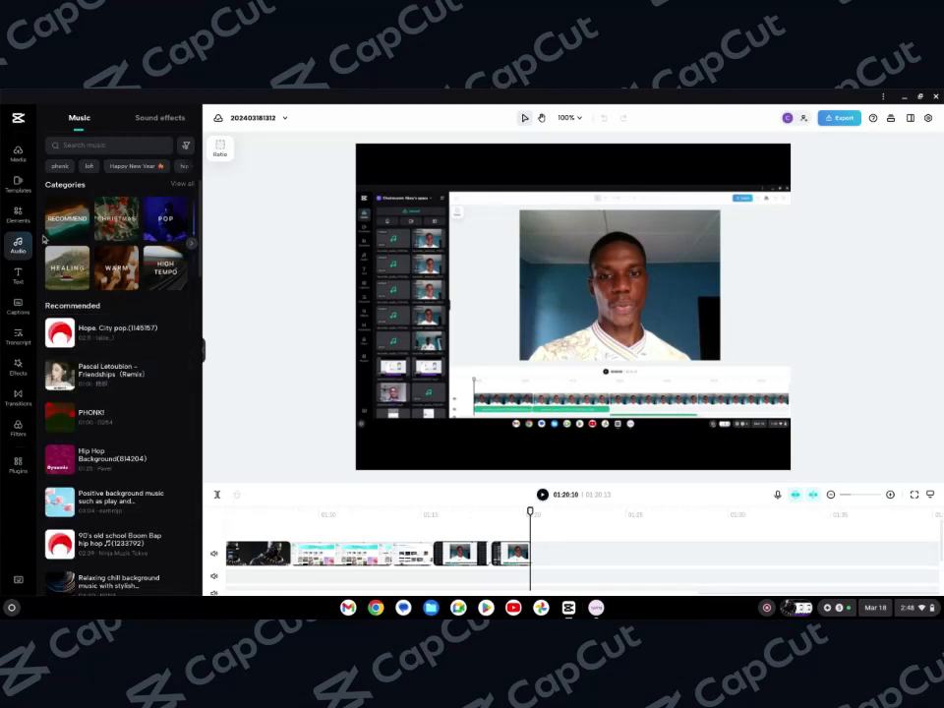
# Add the red Subscribe text template from the Social media group to the timeline
pyautogui.click(17, 275)
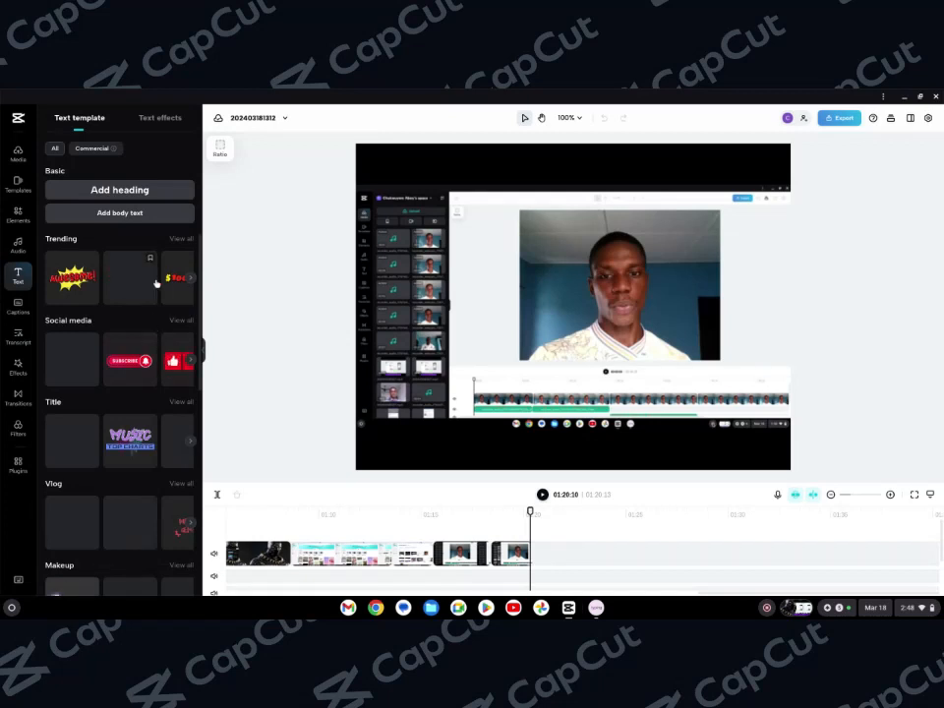
pyautogui.click(190, 279)
pyautogui.click(131, 360)
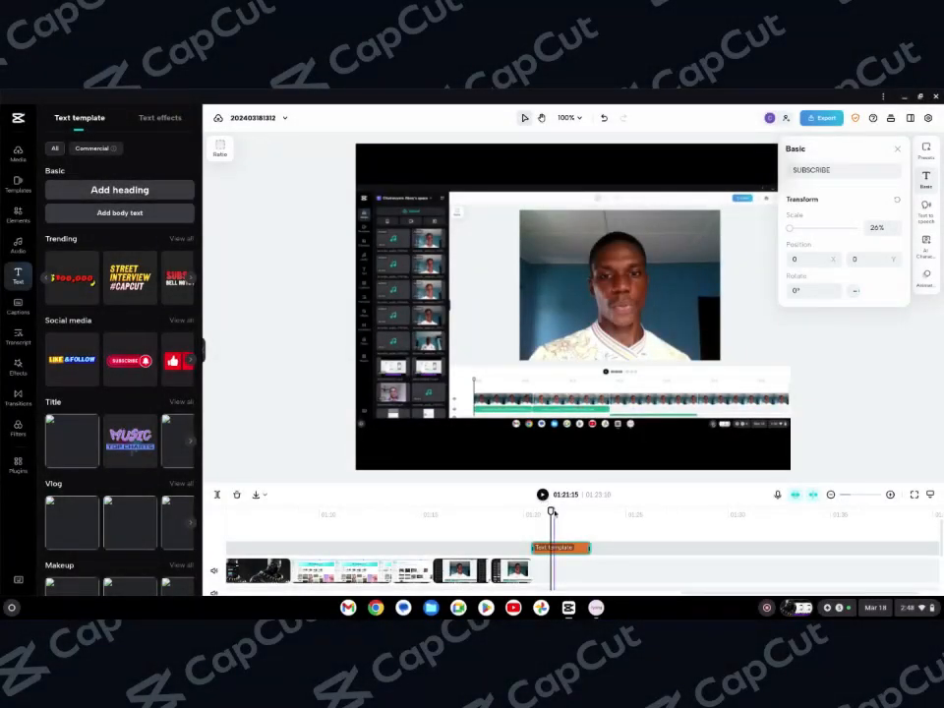
# Play back the section containing the Subscribe template
pyautogui.moveTo(550, 511); pyautogui.dragTo(518, 512)
pyautogui.click(542, 495)
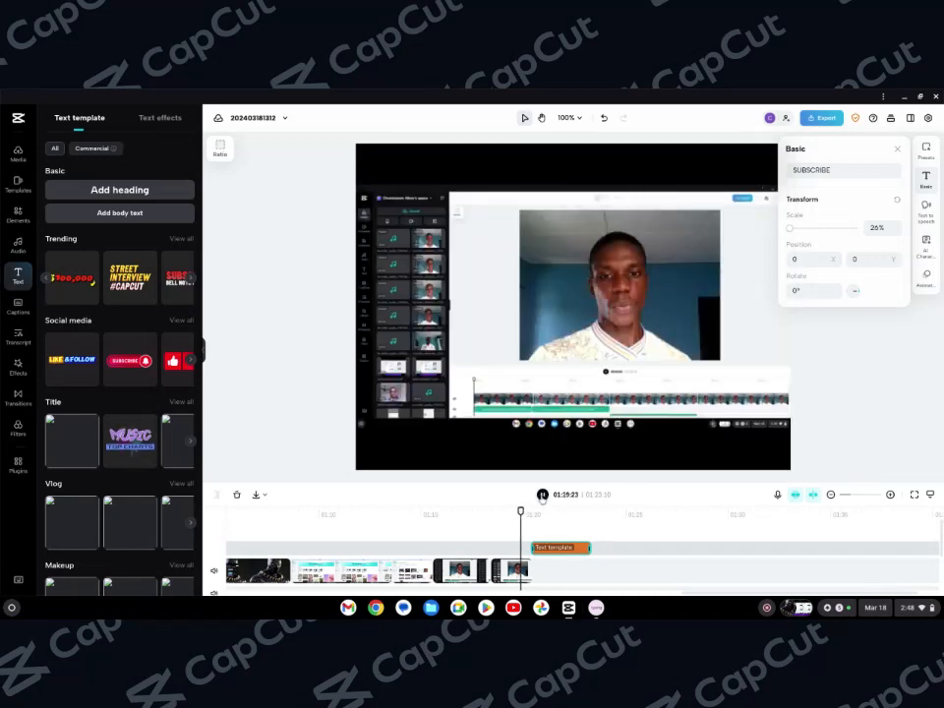
pyautogui.click(541, 494)
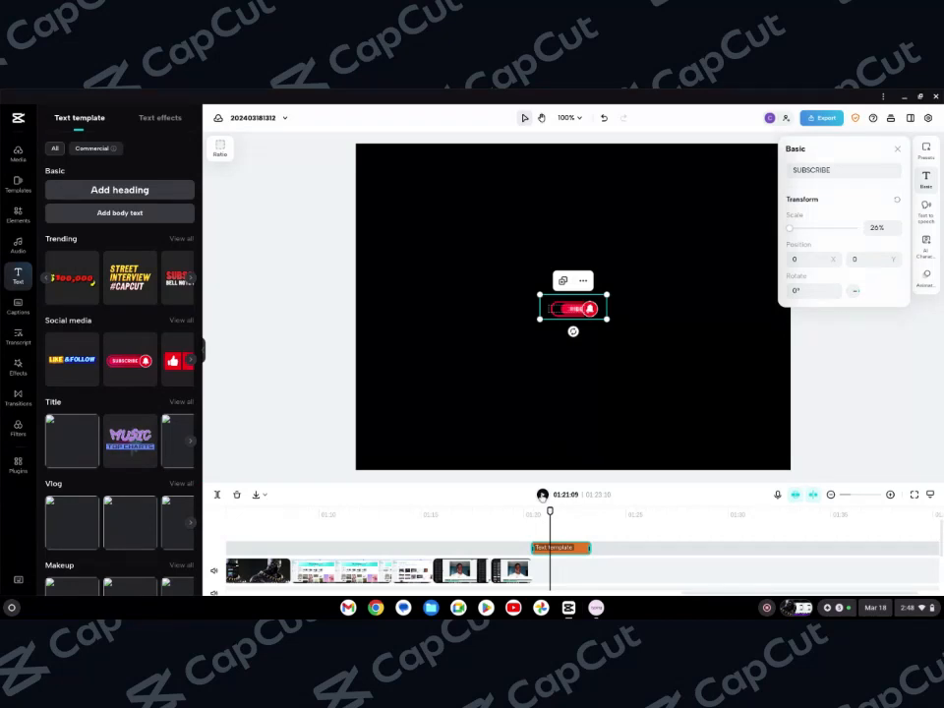
pyautogui.click(541, 495)
pyautogui.click(542, 494)
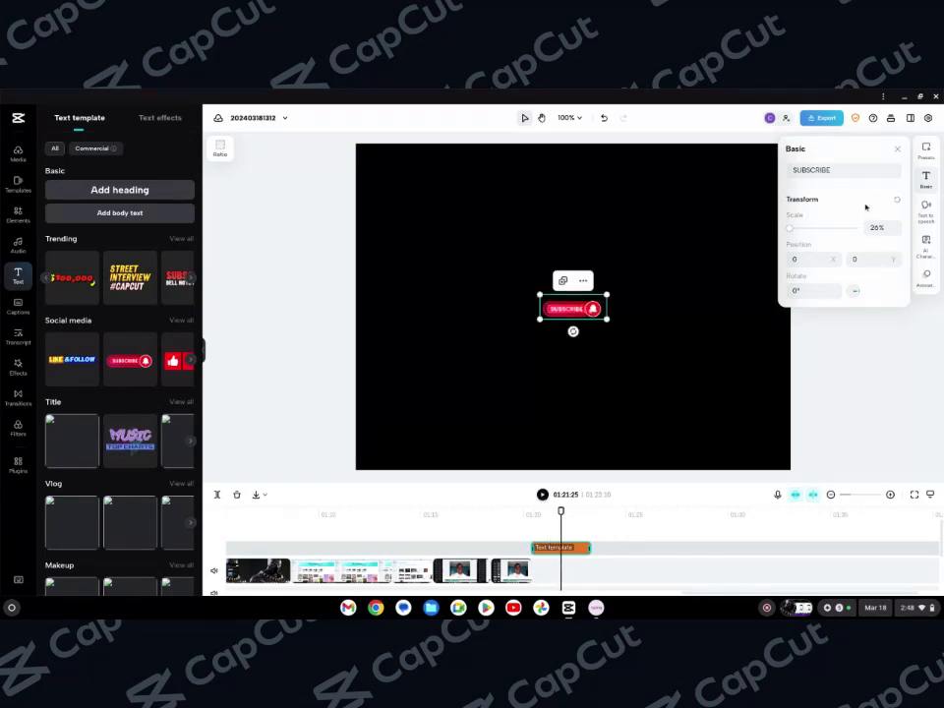
# Change the template's text to click and play it back from just before the template
pyautogui.click(853, 172)
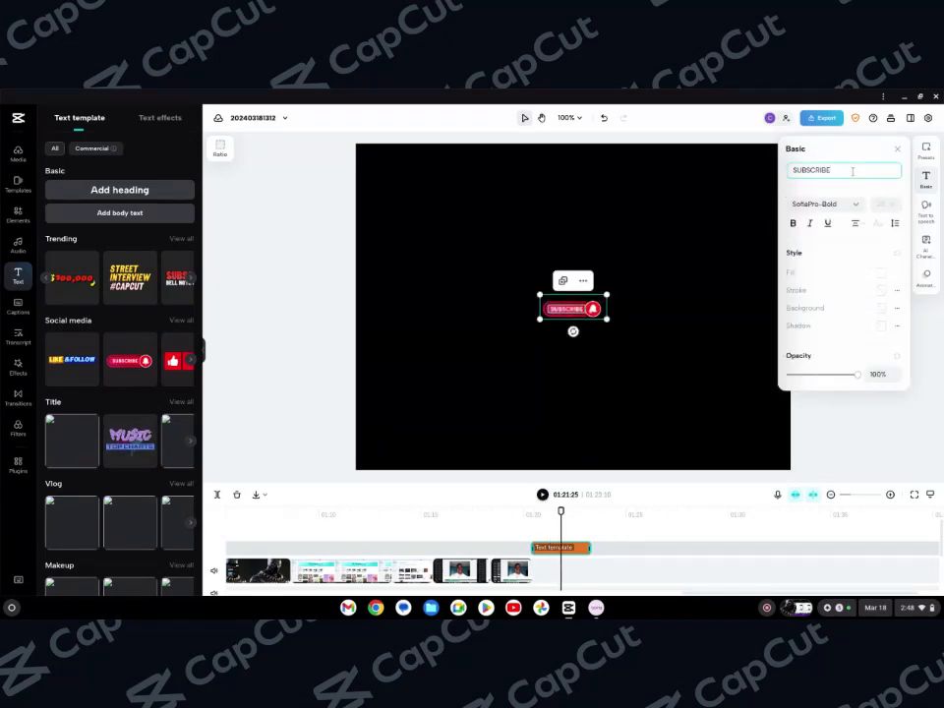
pyautogui.hotkey('ctrl', 'a')
pyautogui.press('BackSpace')
pyautogui.write('click')
pyautogui.click(898, 151)
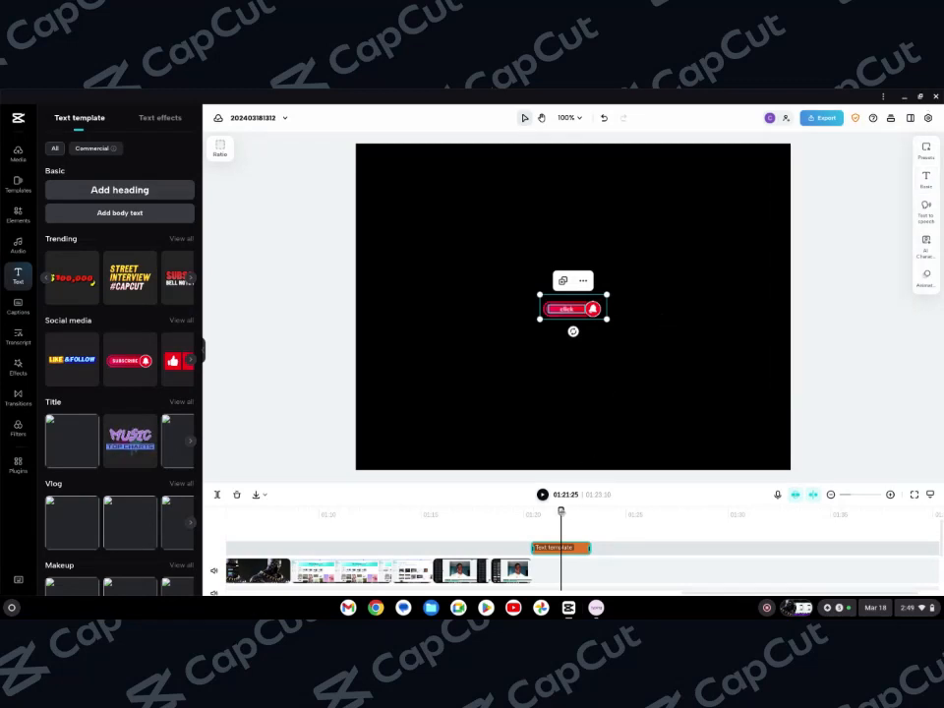
pyautogui.moveTo(560, 510); pyautogui.dragTo(520, 511)
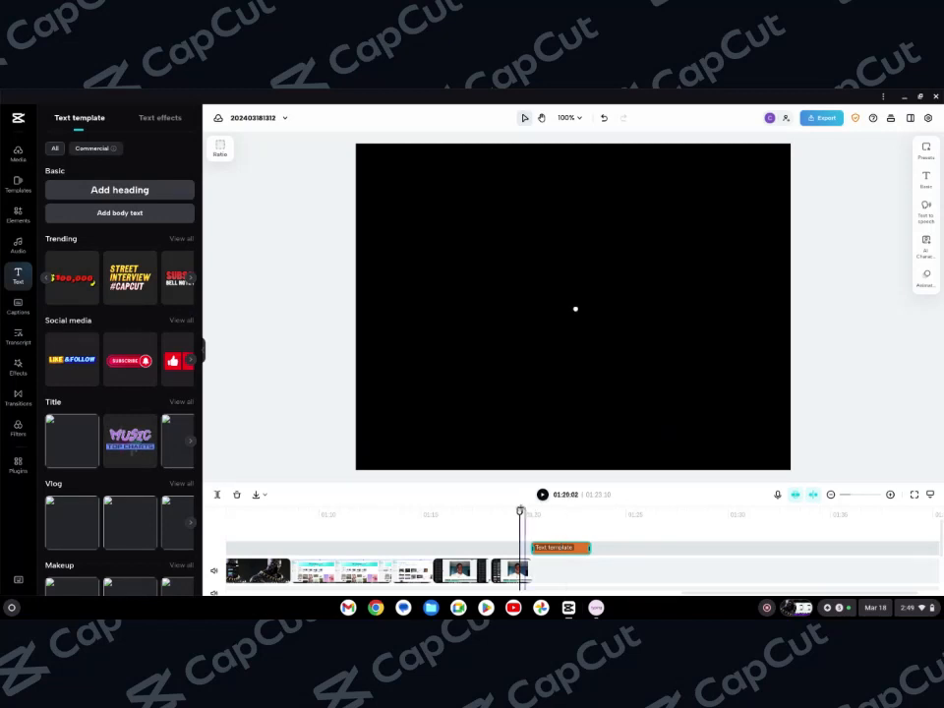
pyautogui.click(541, 495)
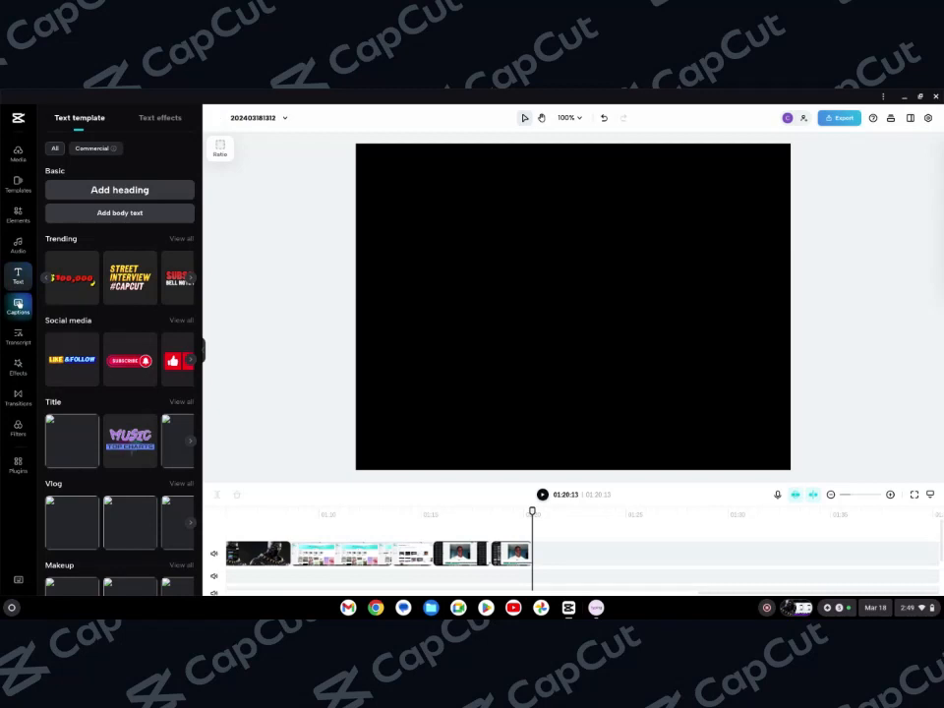
# Add a manual caption at about 01:15 on the timeline
pyautogui.click(18, 306)
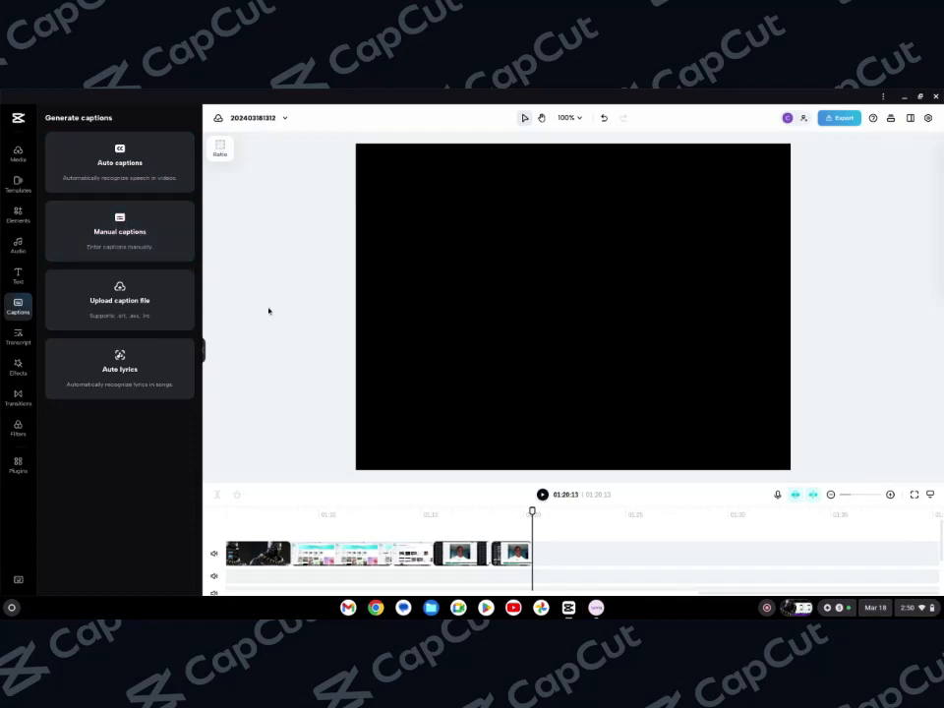
pyautogui.click(432, 510)
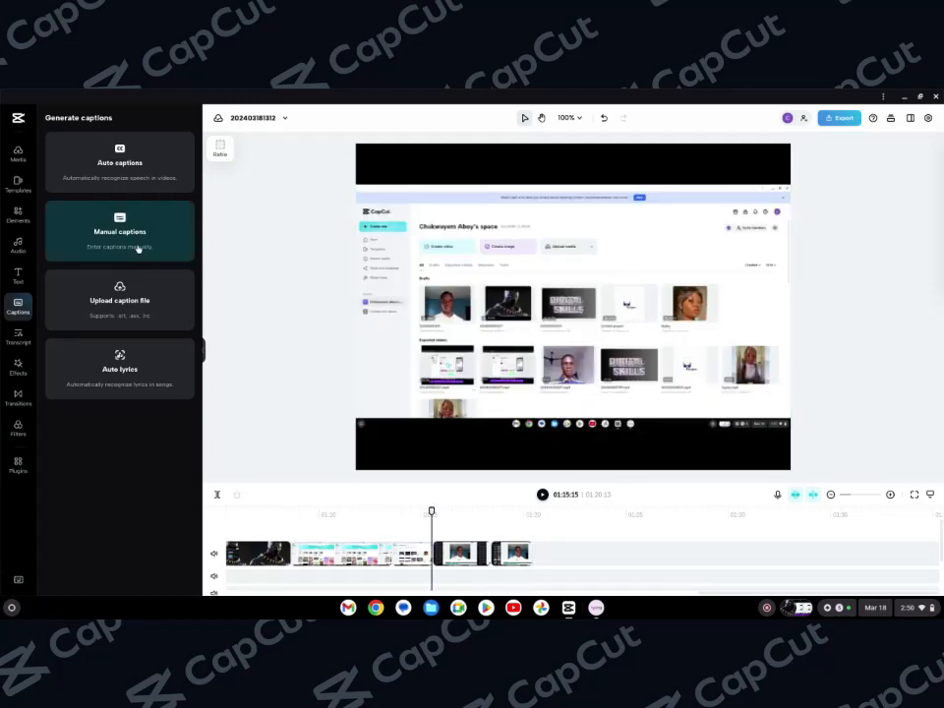
pyautogui.click(139, 248)
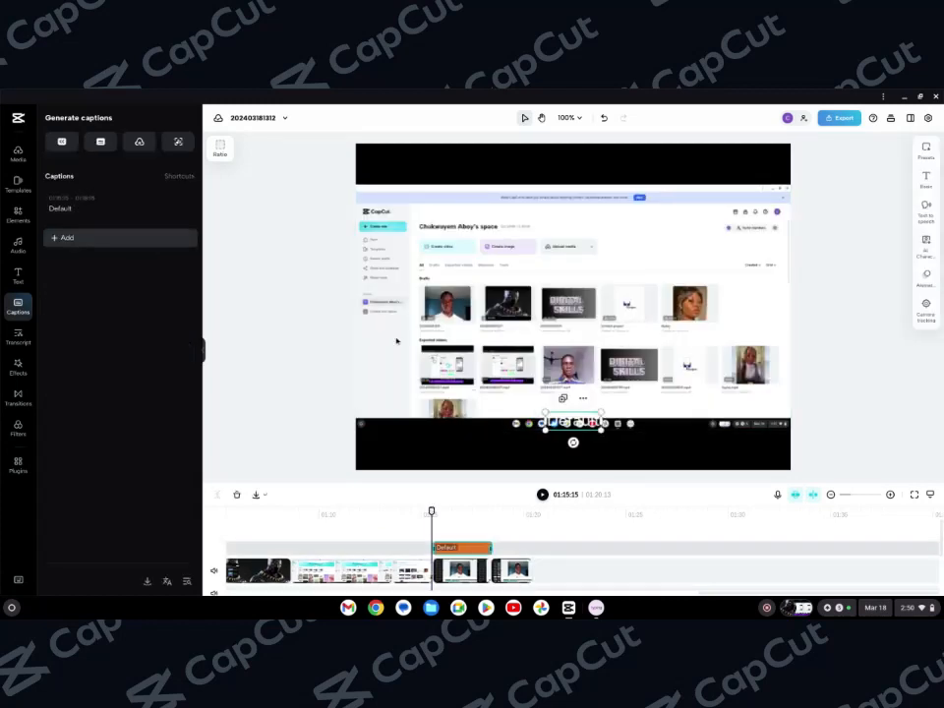
# Move the caption down below the screen recording in the preview
pyautogui.rightClick(576, 429)
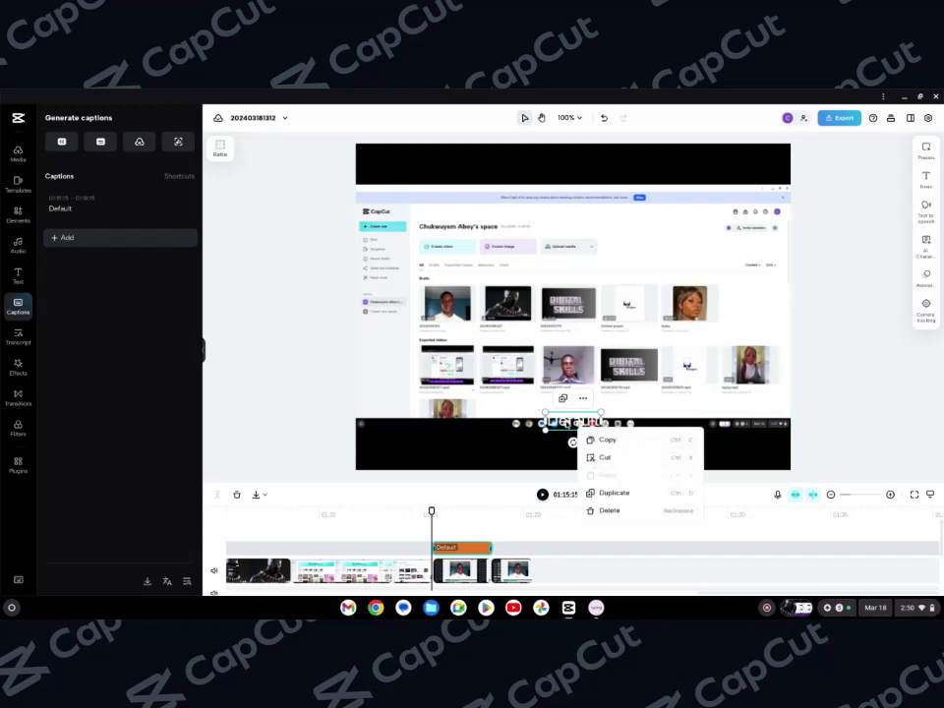
pyautogui.moveTo(567, 424); pyautogui.dragTo(568, 449)
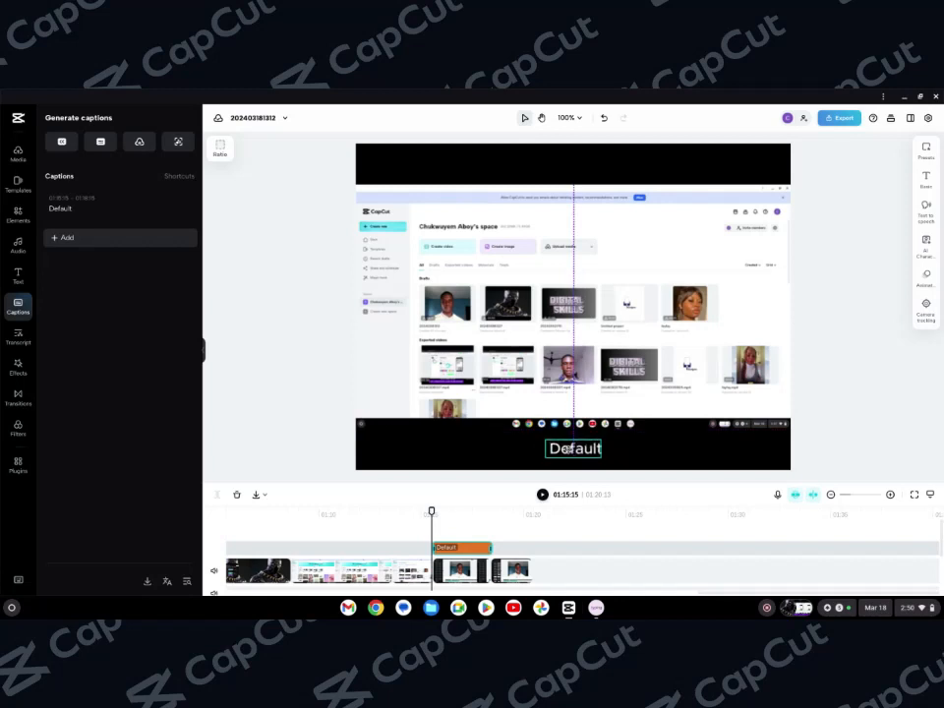
# Change the caption's text to capcut
pyautogui.doubleClick(601, 448)
pyautogui.press('BackSpace')
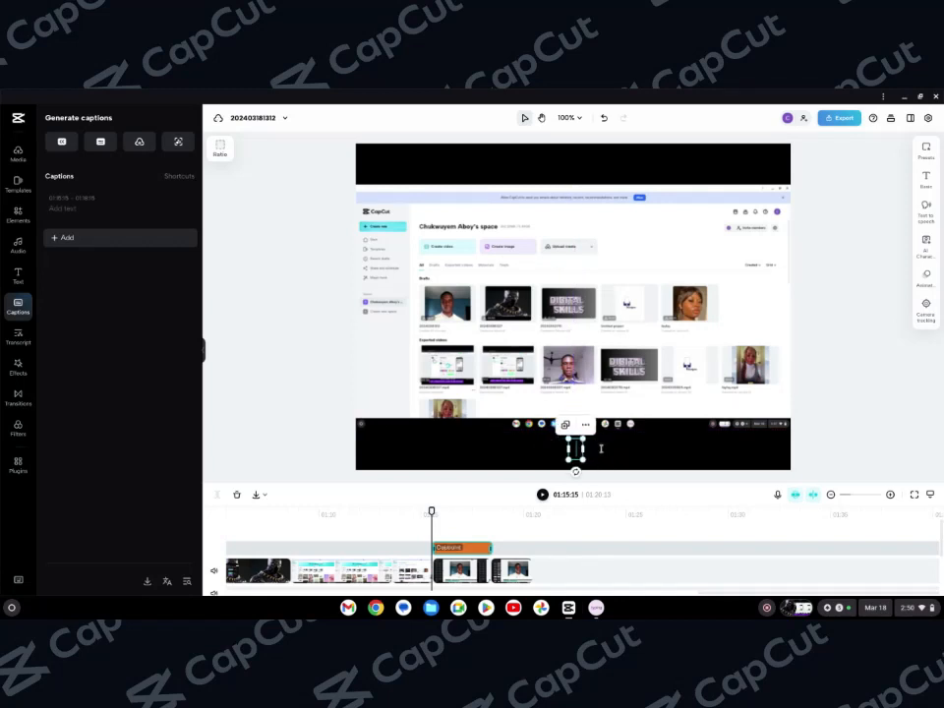
pyautogui.write('capcut')
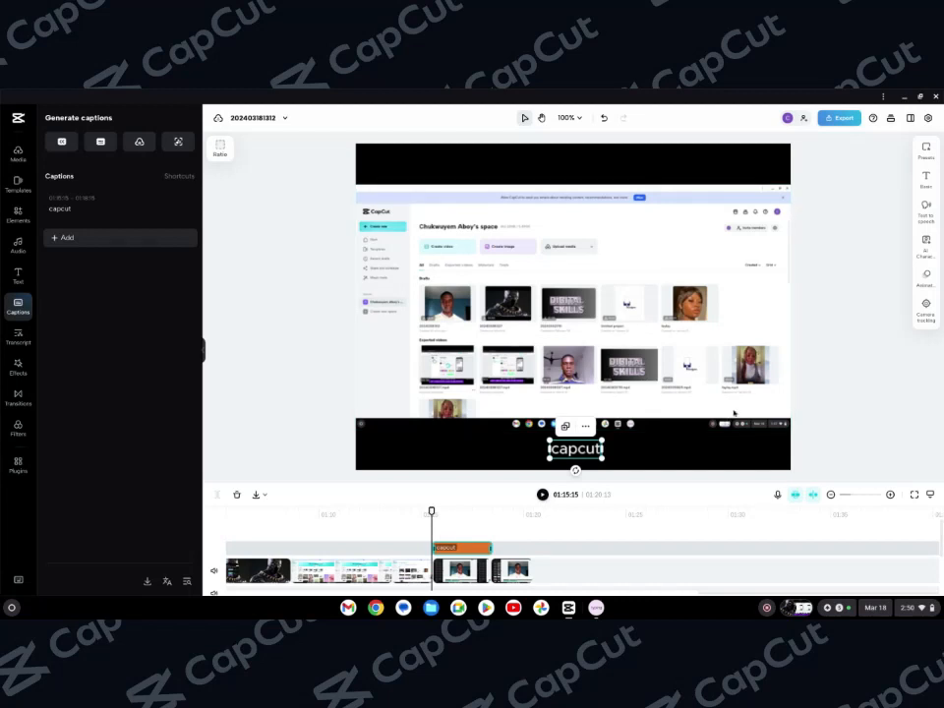
# Apply the yellow-background text preset to the caption
pyautogui.click(925, 151)
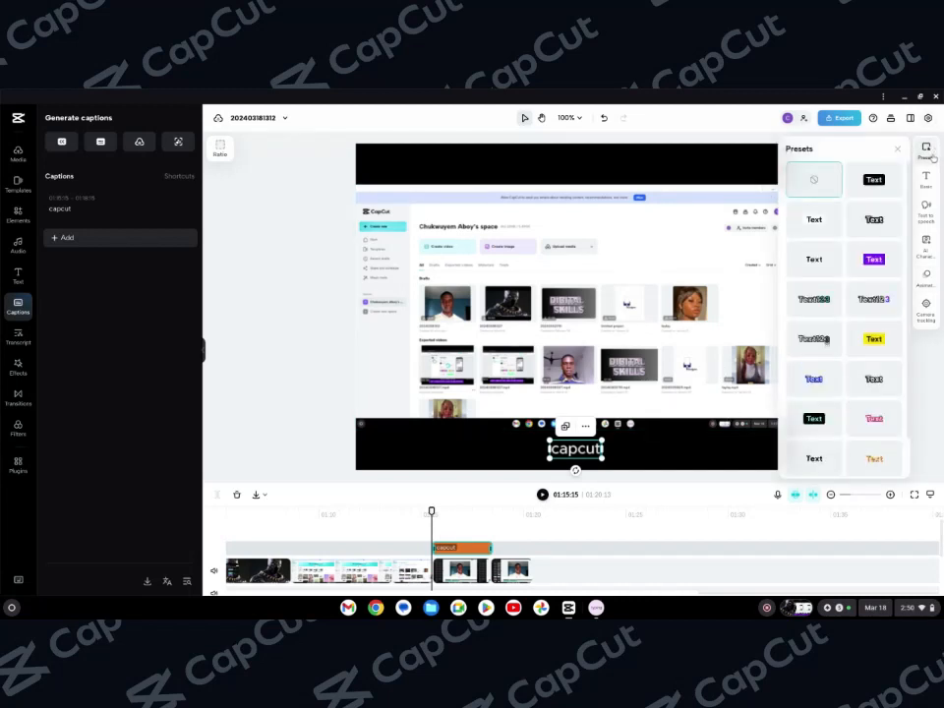
pyautogui.click(884, 263)
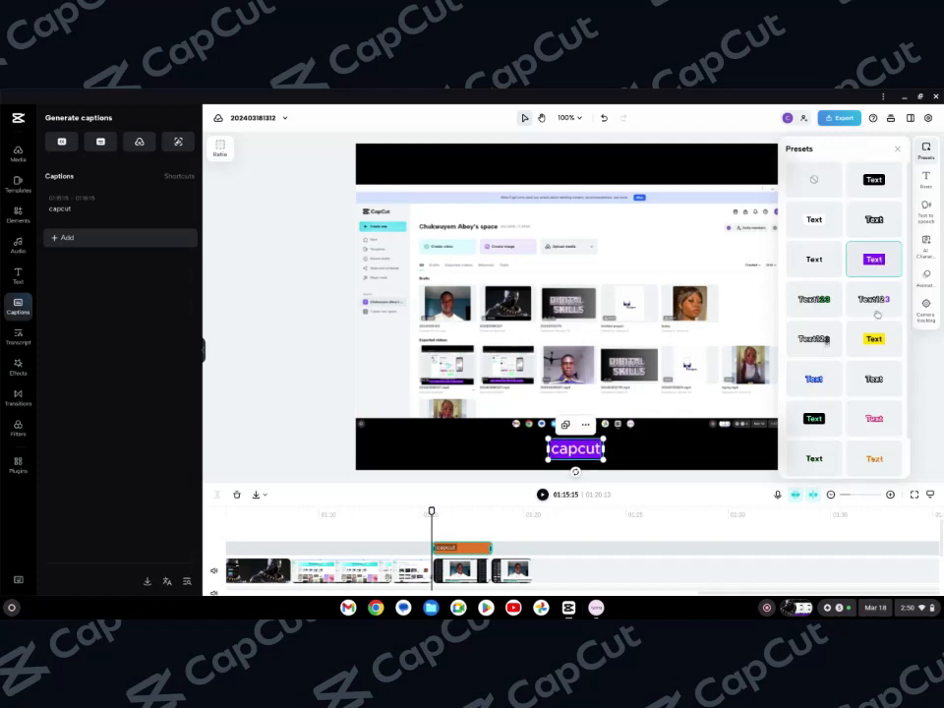
pyautogui.click(877, 346)
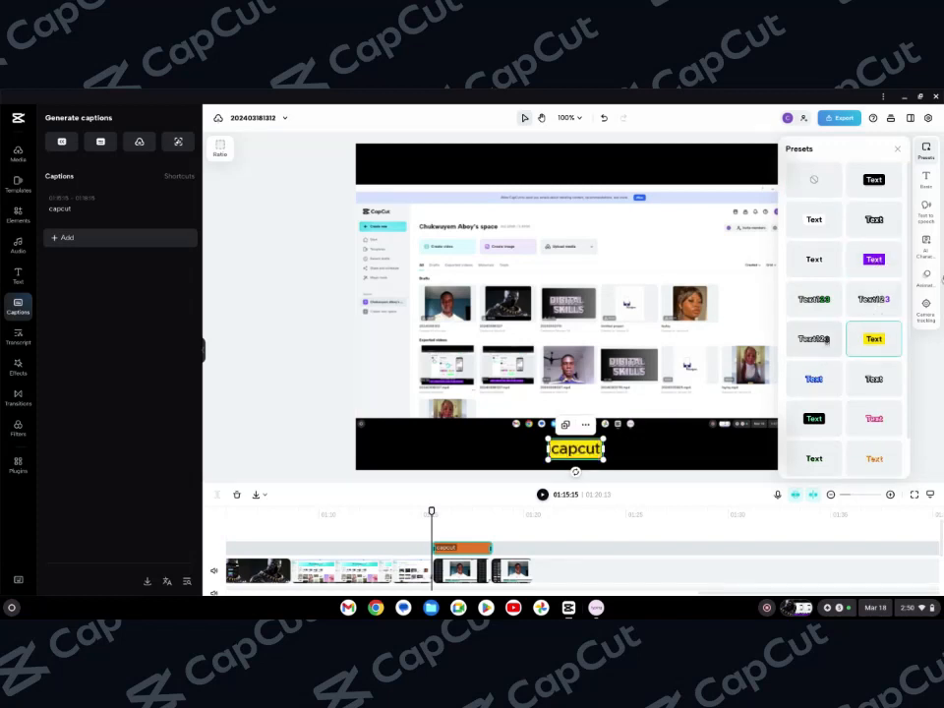
# Set the caption's font size to 7 in the basic text settings
pyautogui.click(925, 180)
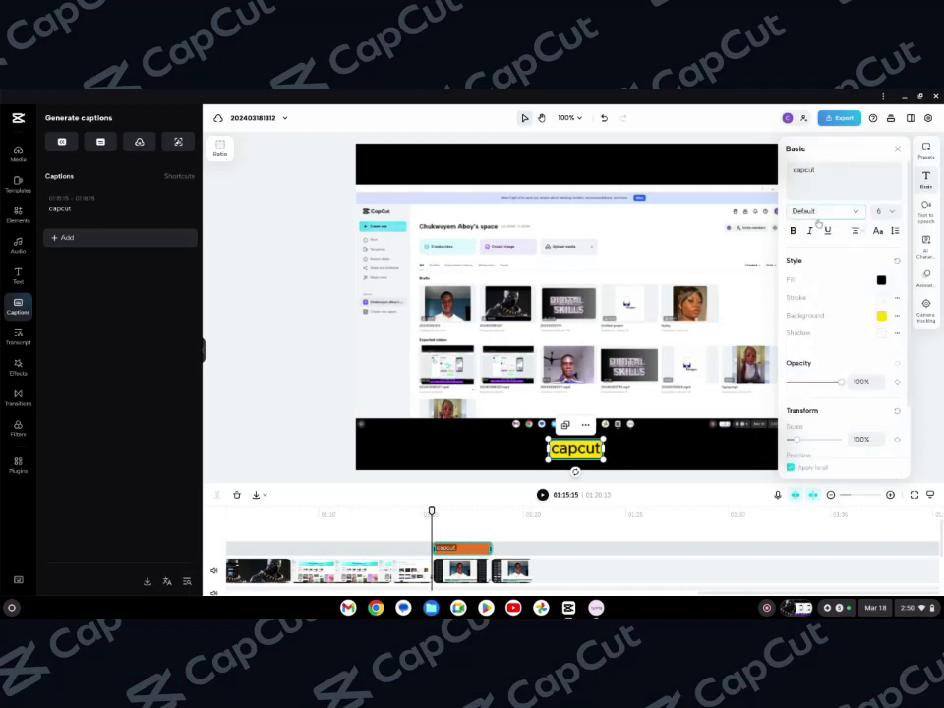
pyautogui.click(882, 212)
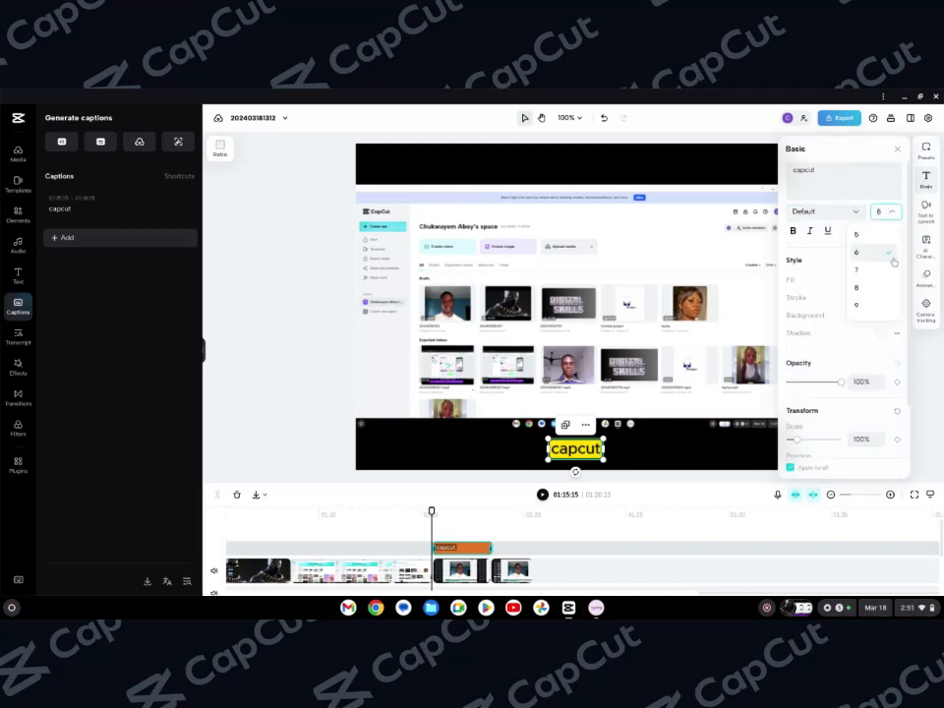
pyautogui.click(891, 273)
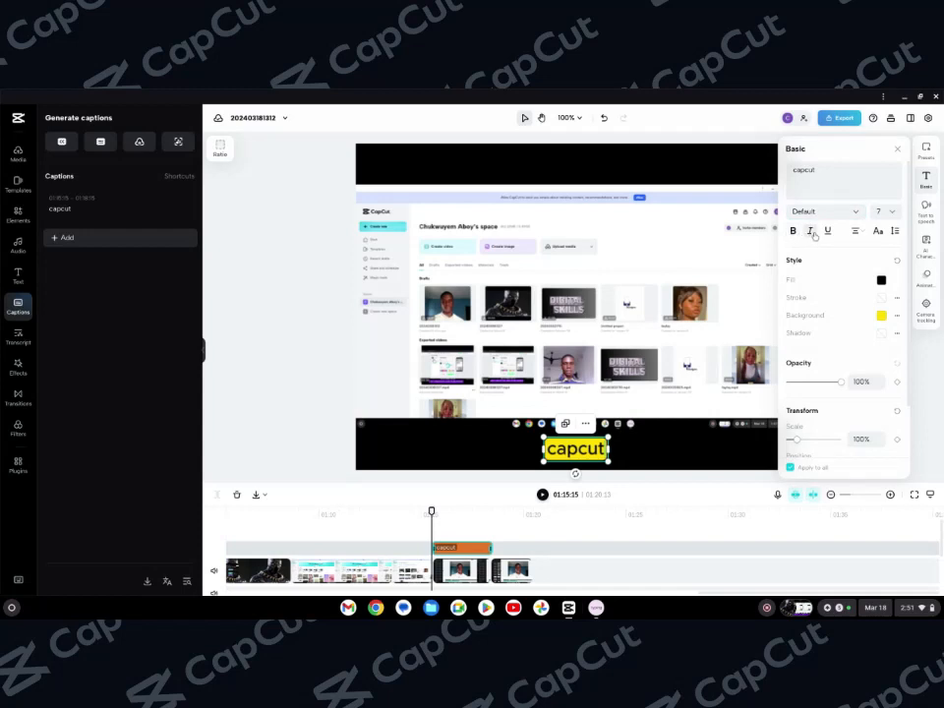
pyautogui.click(901, 149)
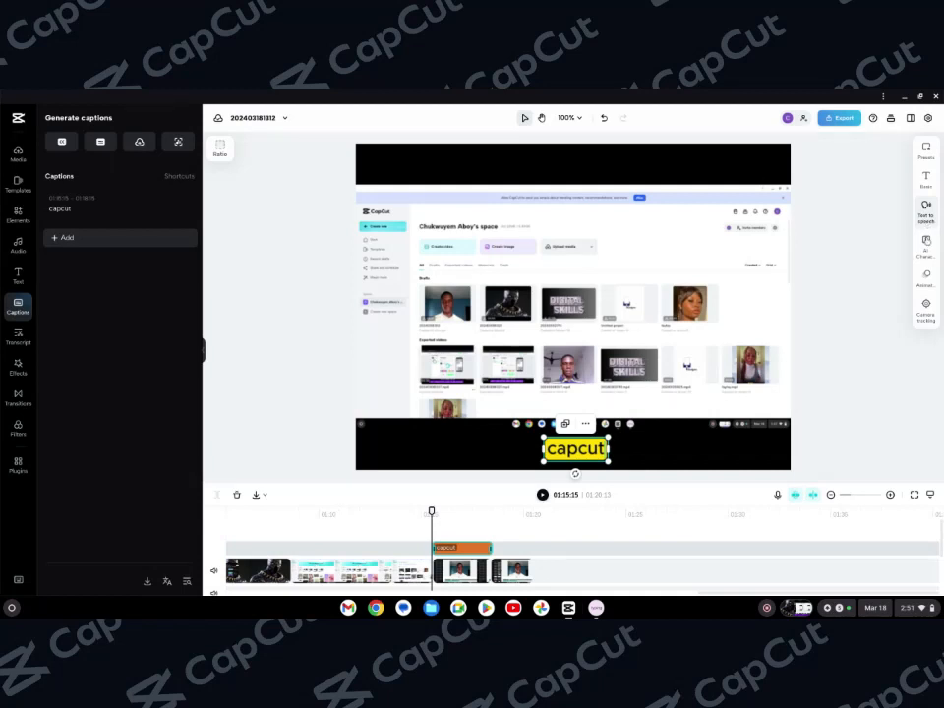
# Open and close the AI Characters panel for the caption
pyautogui.click(926, 248)
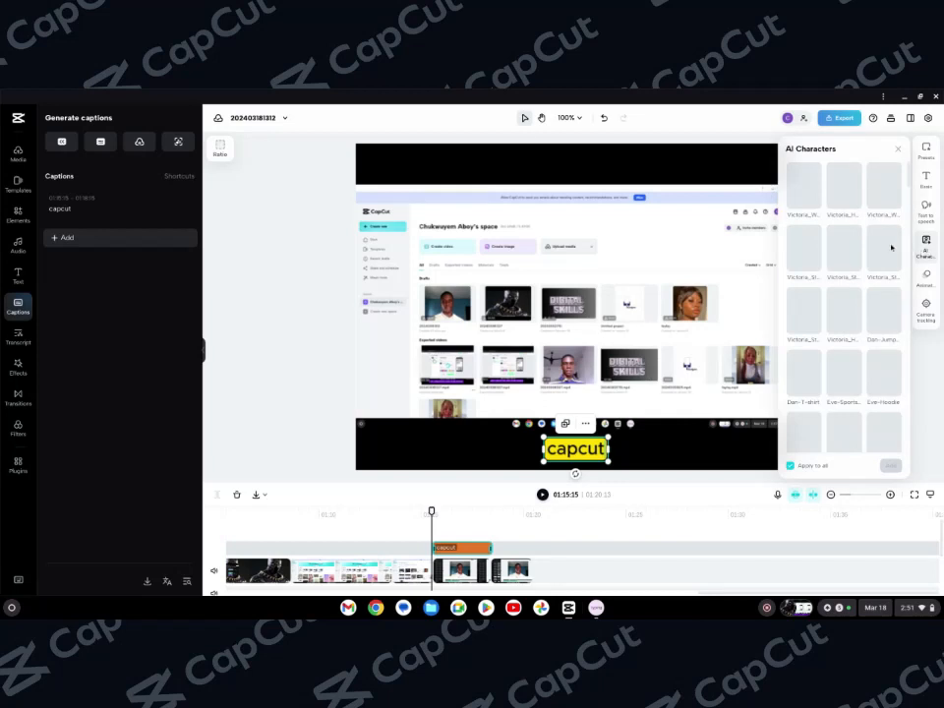
pyautogui.click(897, 149)
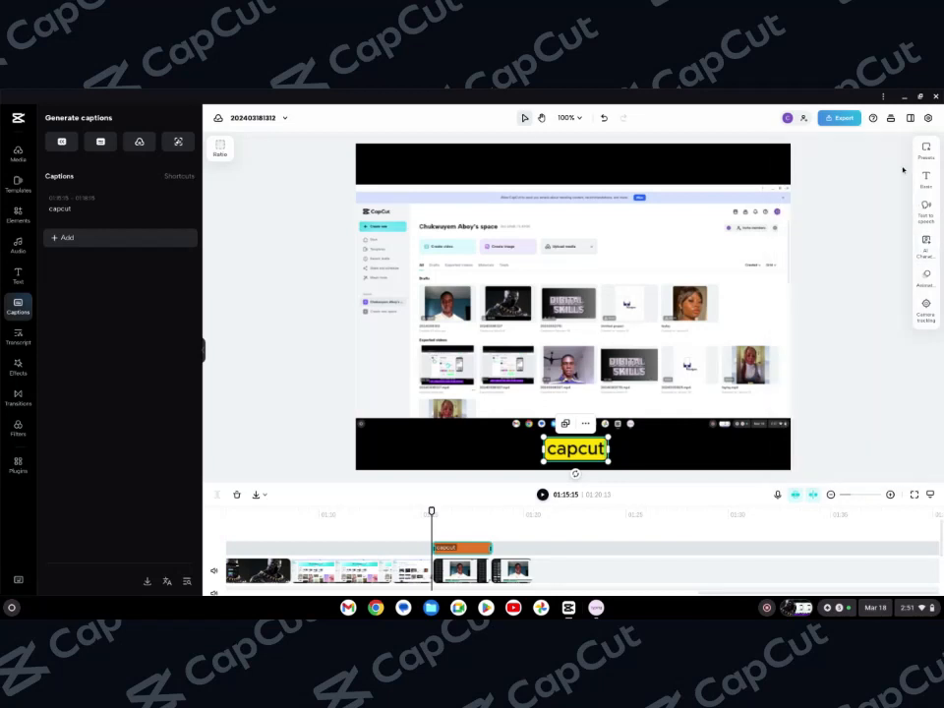
# Play the clip and apply the Word-by-word caption animation
pyautogui.click(926, 279)
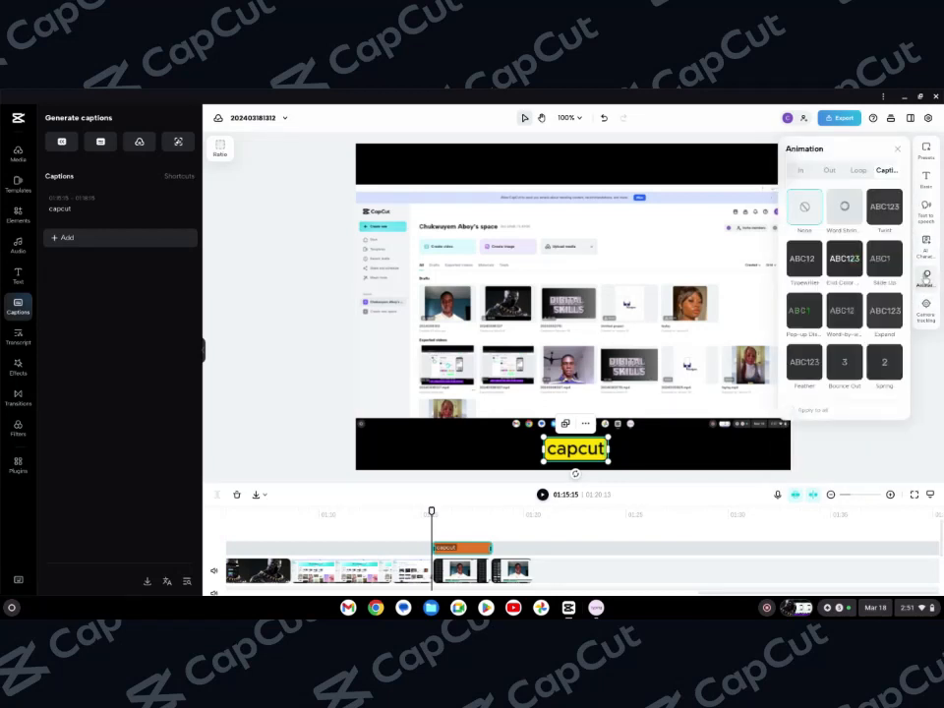
pyautogui.press('space')
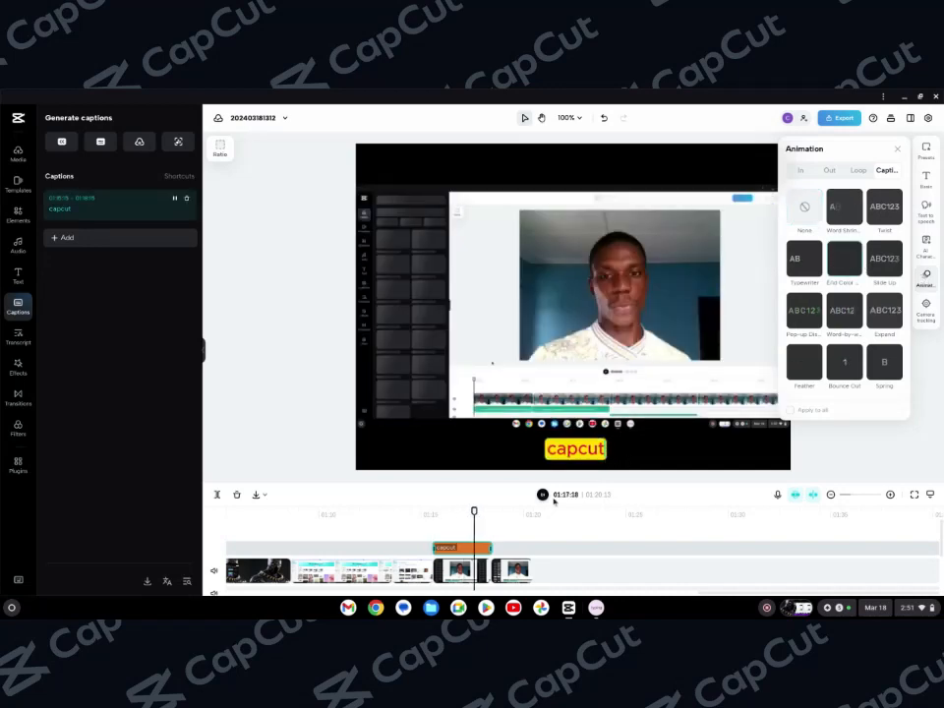
pyautogui.click(847, 326)
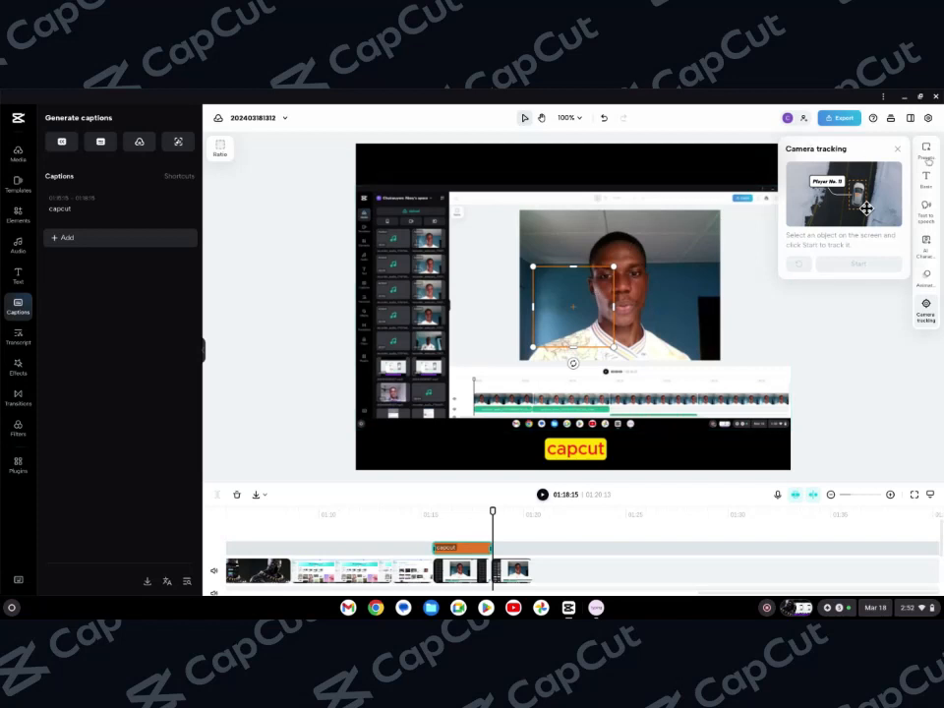
pyautogui.click(898, 148)
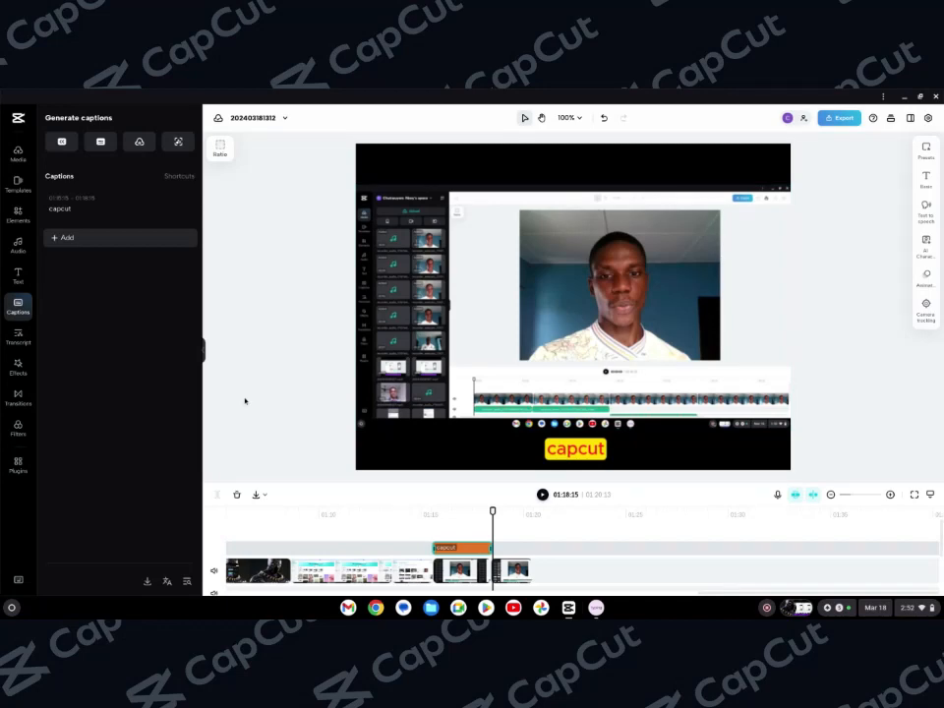
# Add the Black Flash video effect at the playhead around 01:18 and play it back
pyautogui.click(18, 336)
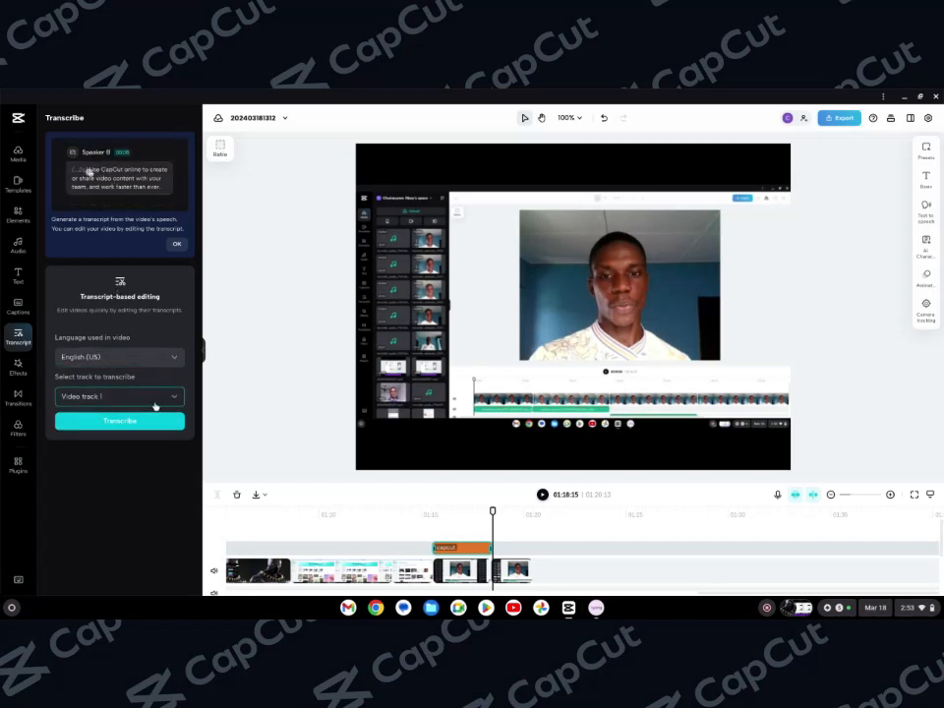
pyautogui.click(19, 372)
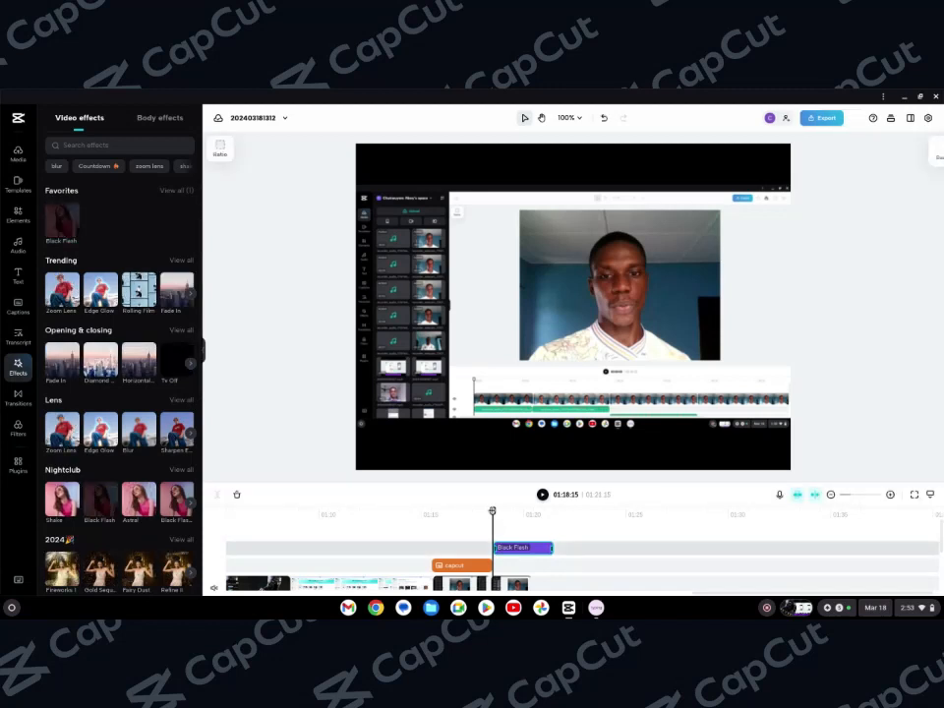
pyautogui.click(542, 494)
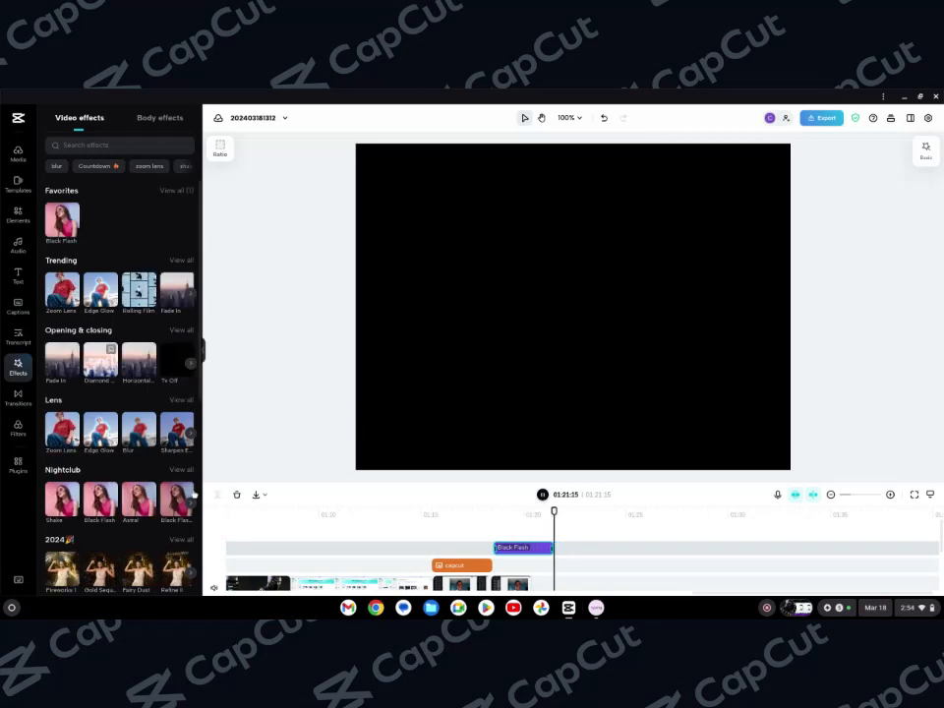
# Apply the Blink transition to a clip near the start of the timeline and play it
pyautogui.click(15, 406)
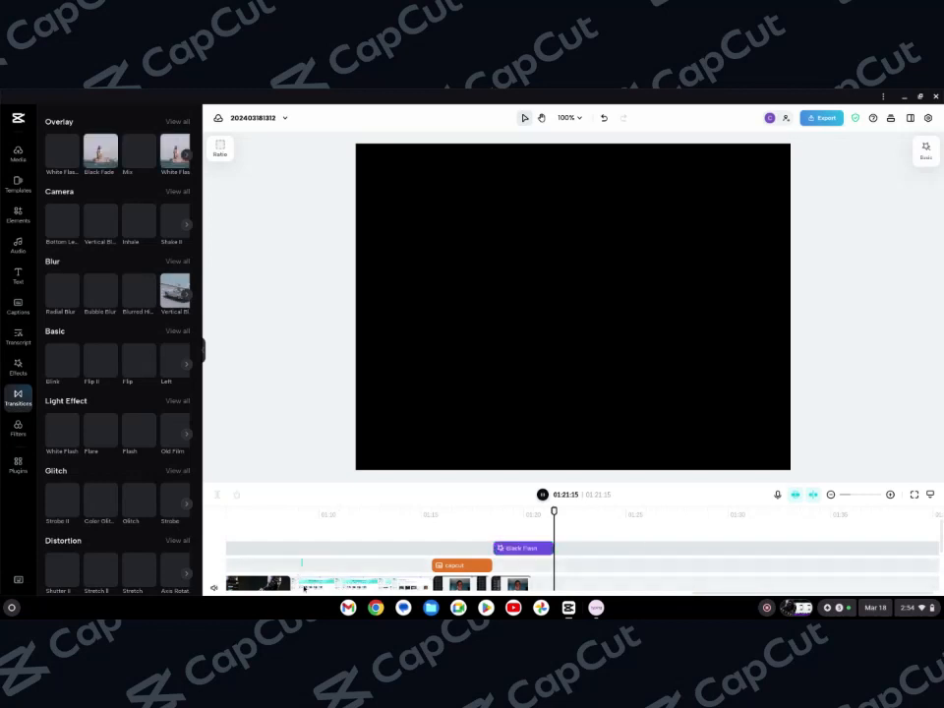
pyautogui.click(303, 582)
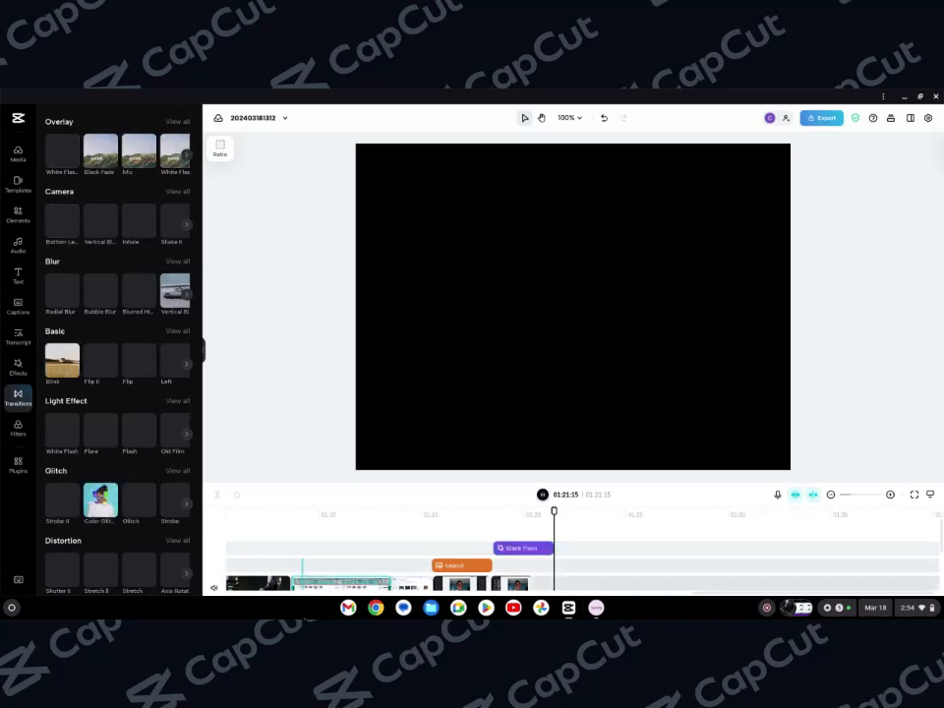
pyautogui.moveTo(302, 618); pyautogui.dragTo(307, 617)
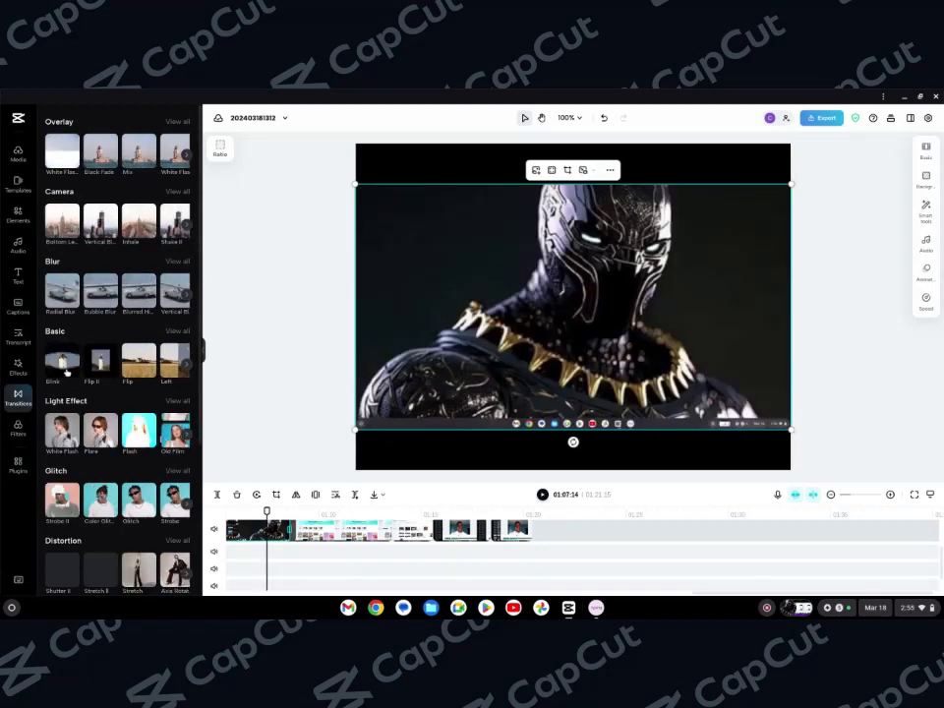
pyautogui.click(67, 370)
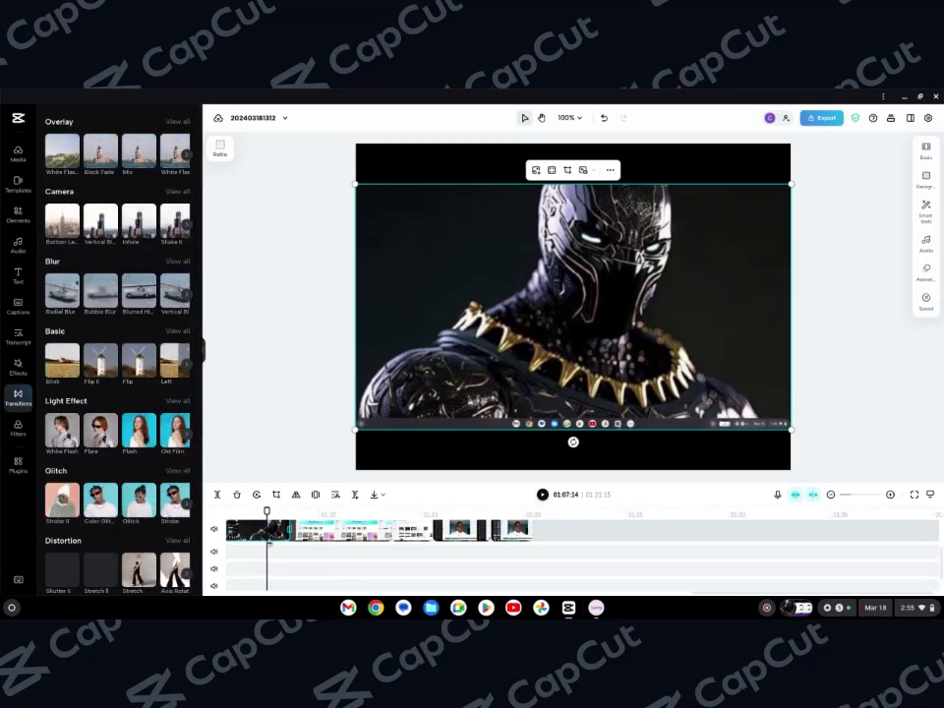
pyautogui.click(542, 495)
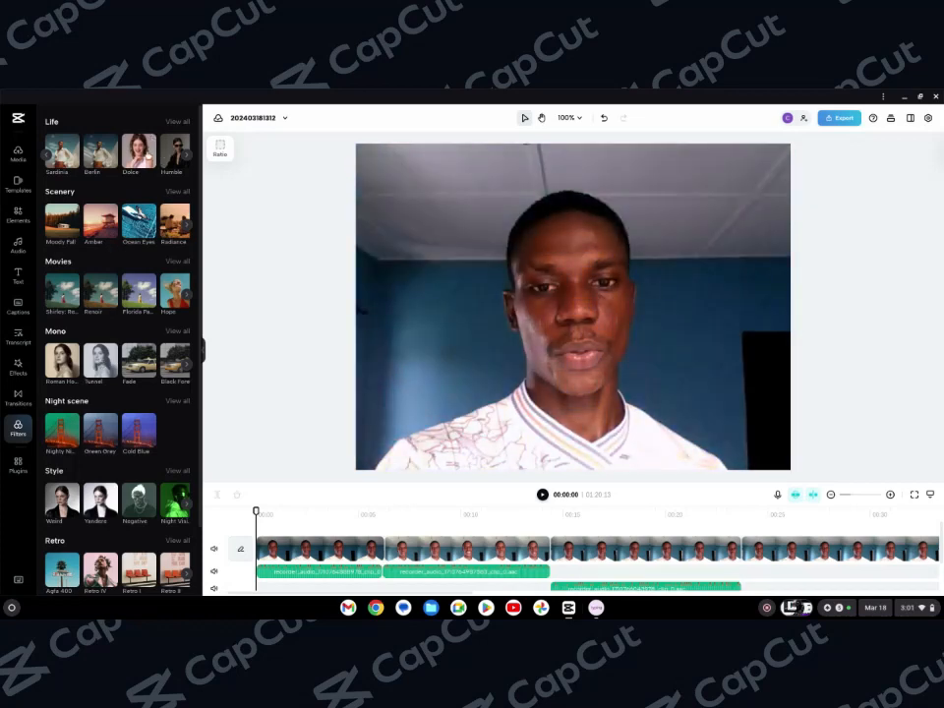
# Add the Dolce filter and stretch it across the rest of the timeline
pyautogui.click(149, 157)
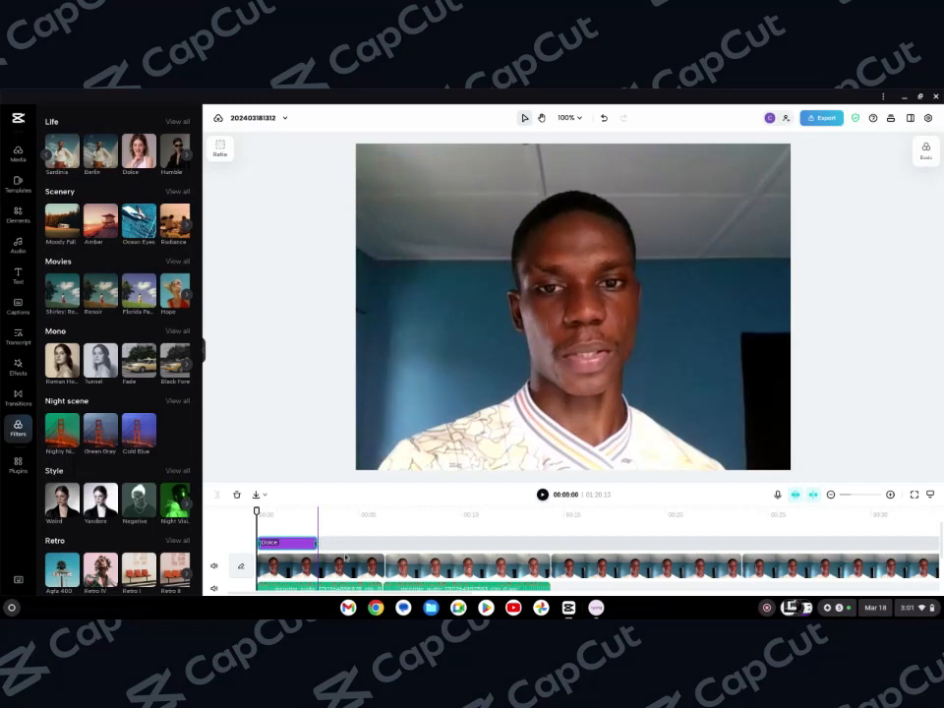
pyautogui.moveTo(315, 543); pyautogui.dragTo(940, 553)
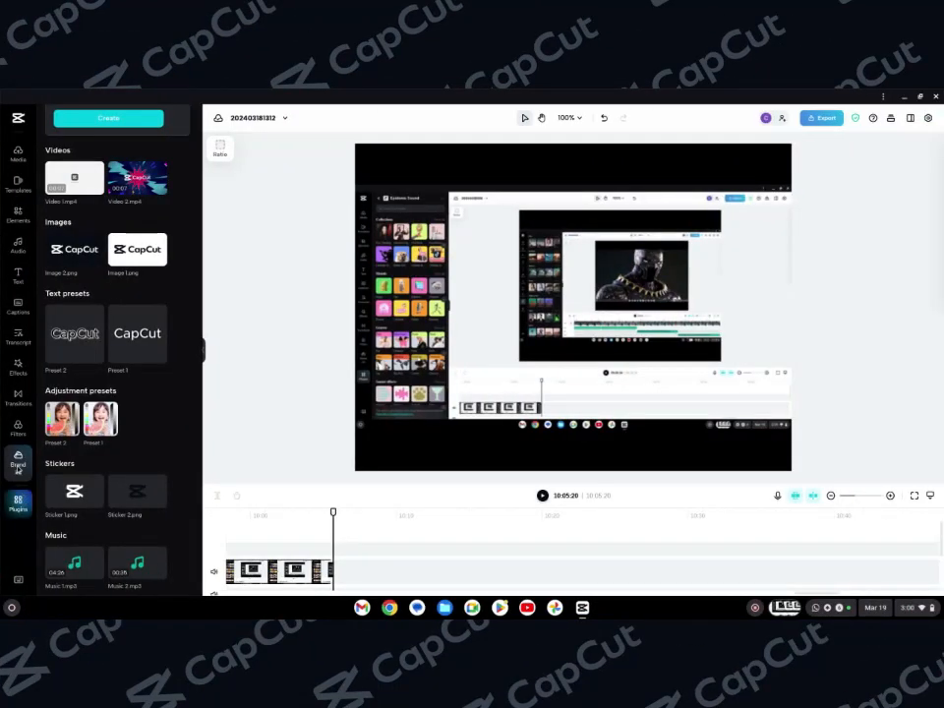
# Browse the Brand kit and Plugins panels and open the Epidemic Sound plugin
pyautogui.click(17, 468)
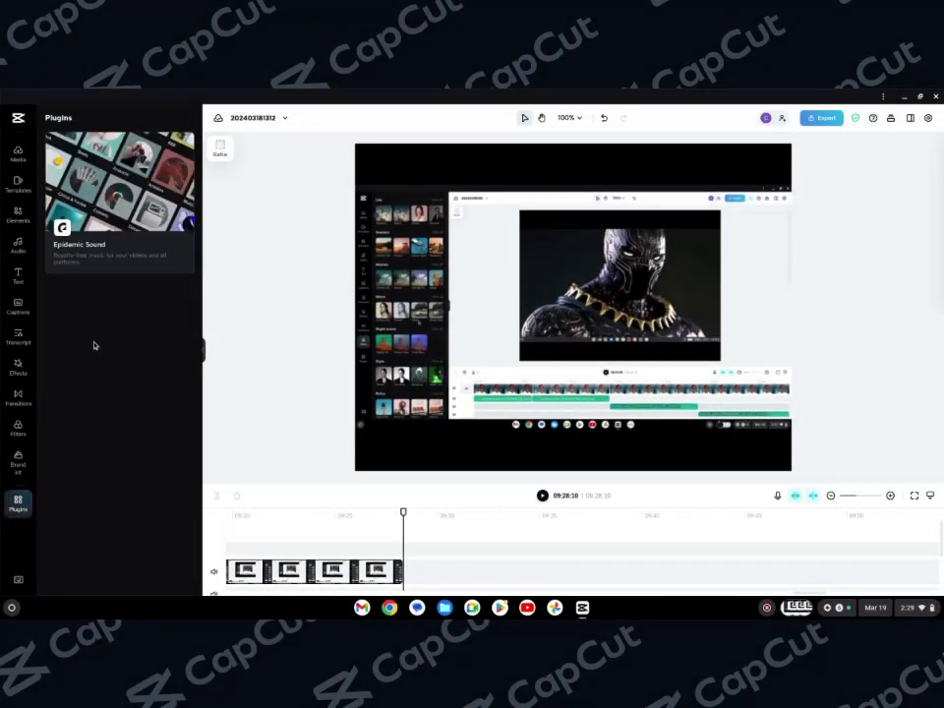
pyautogui.click(82, 260)
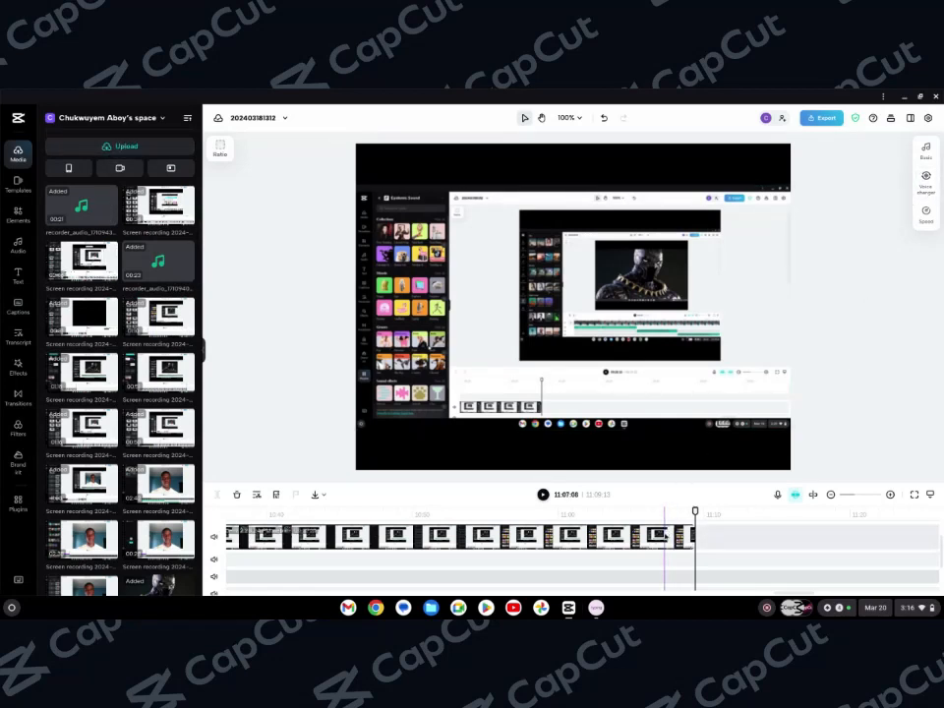
# Select the last clip and set its background colour to white
pyautogui.click(665, 536)
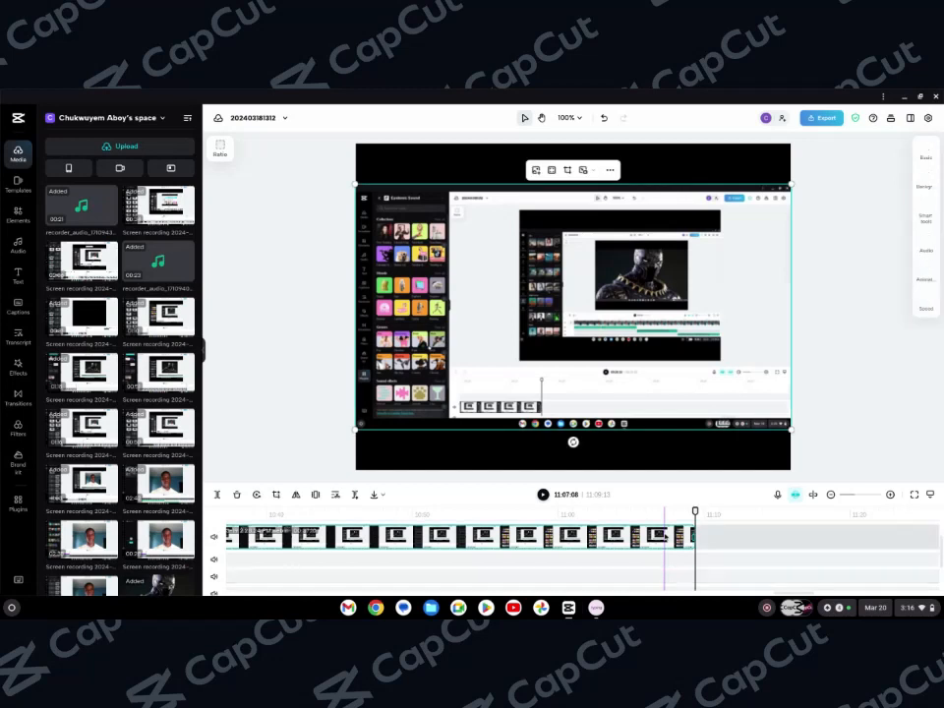
pyautogui.click(926, 149)
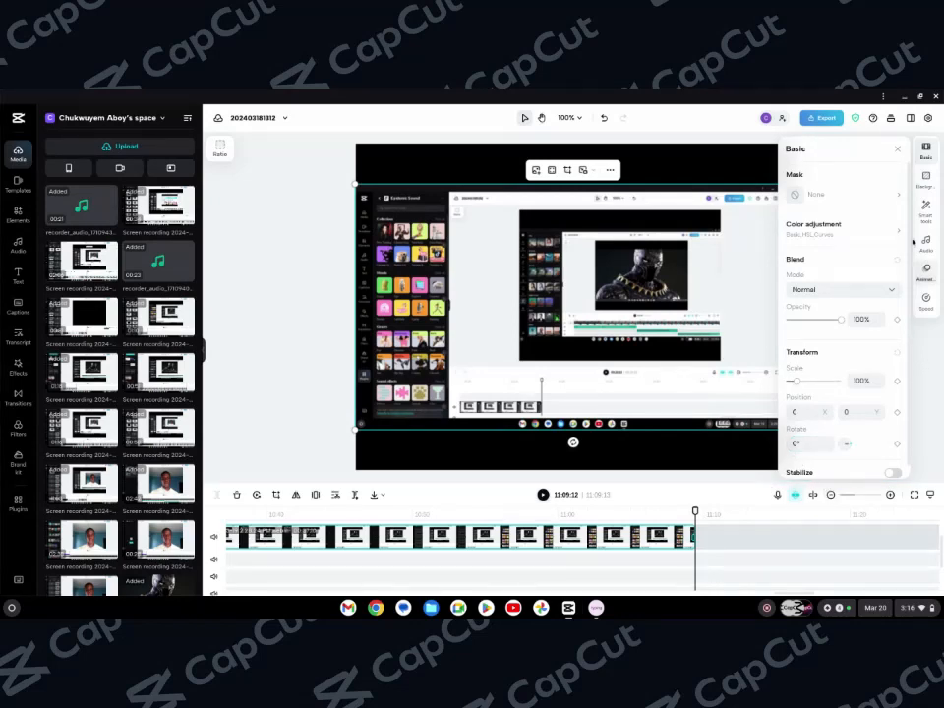
pyautogui.click(925, 180)
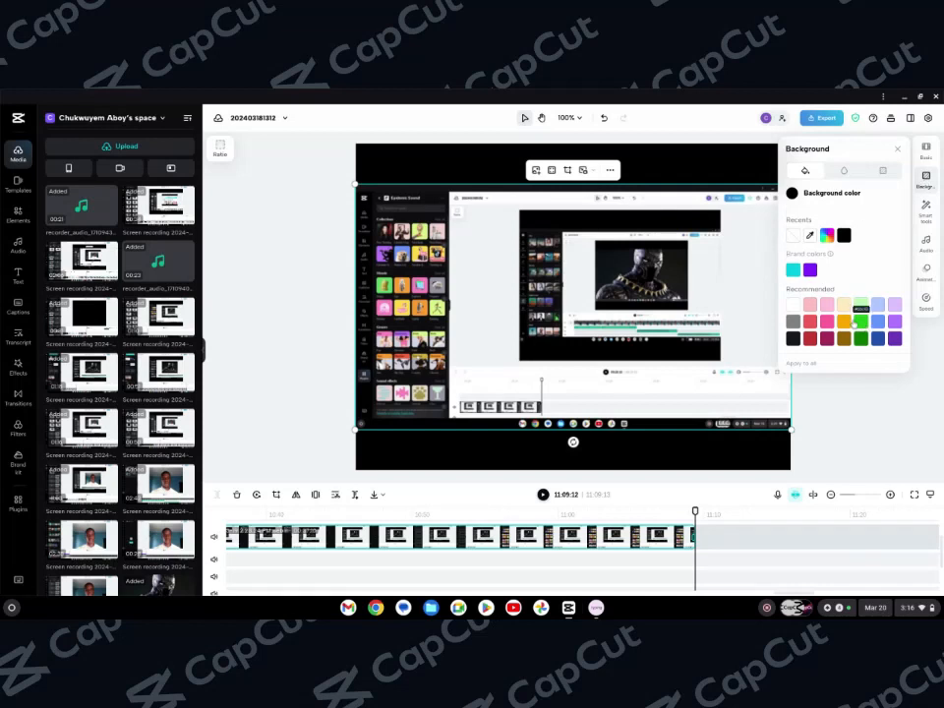
pyautogui.click(798, 322)
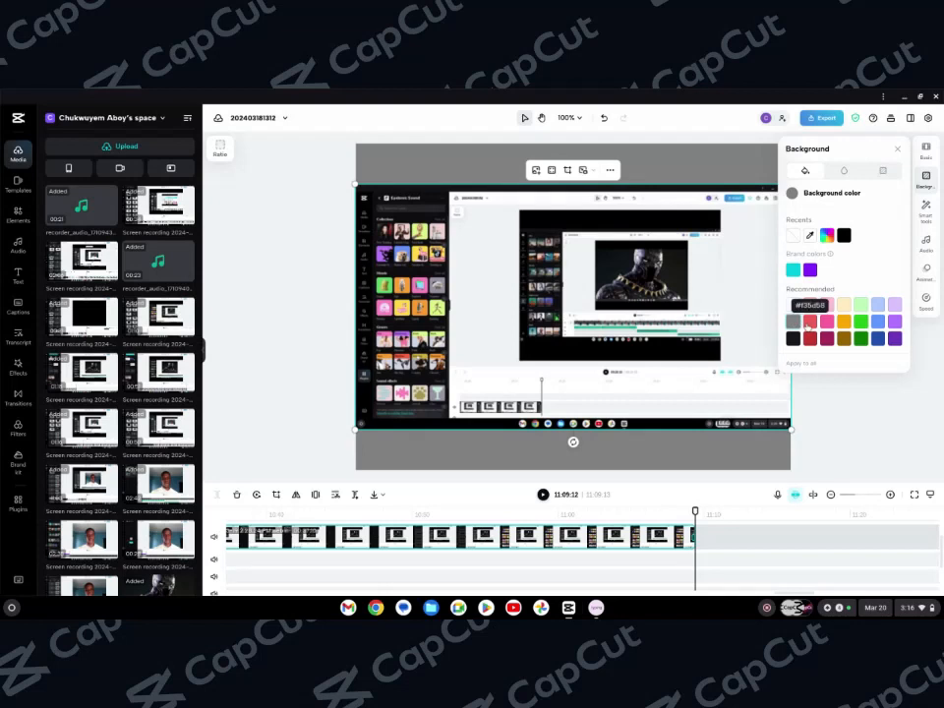
pyautogui.click(810, 323)
pyautogui.click(793, 322)
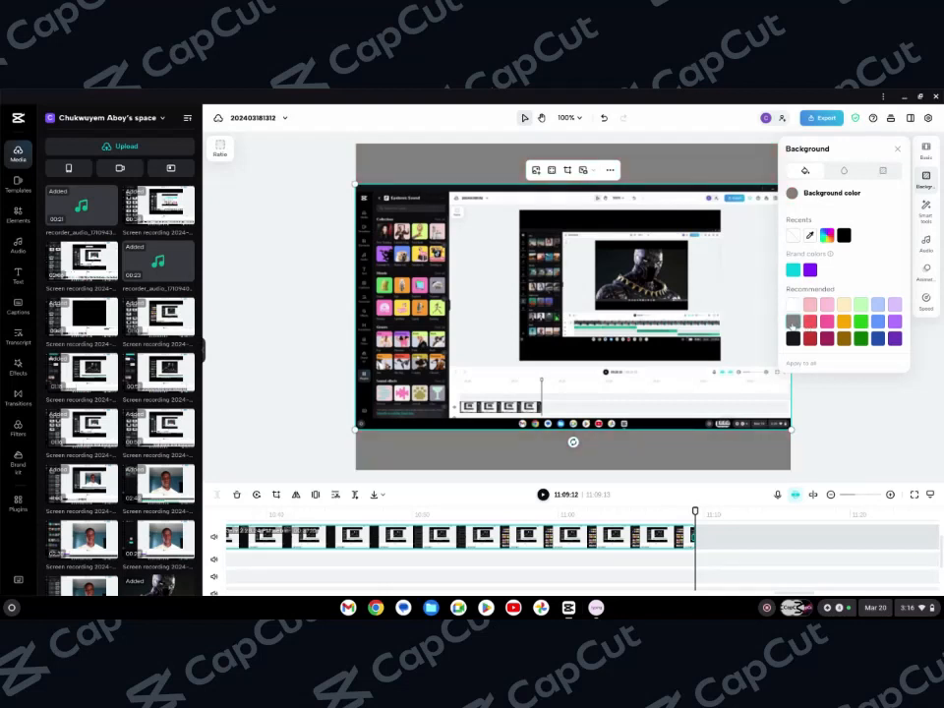
pyautogui.click(793, 305)
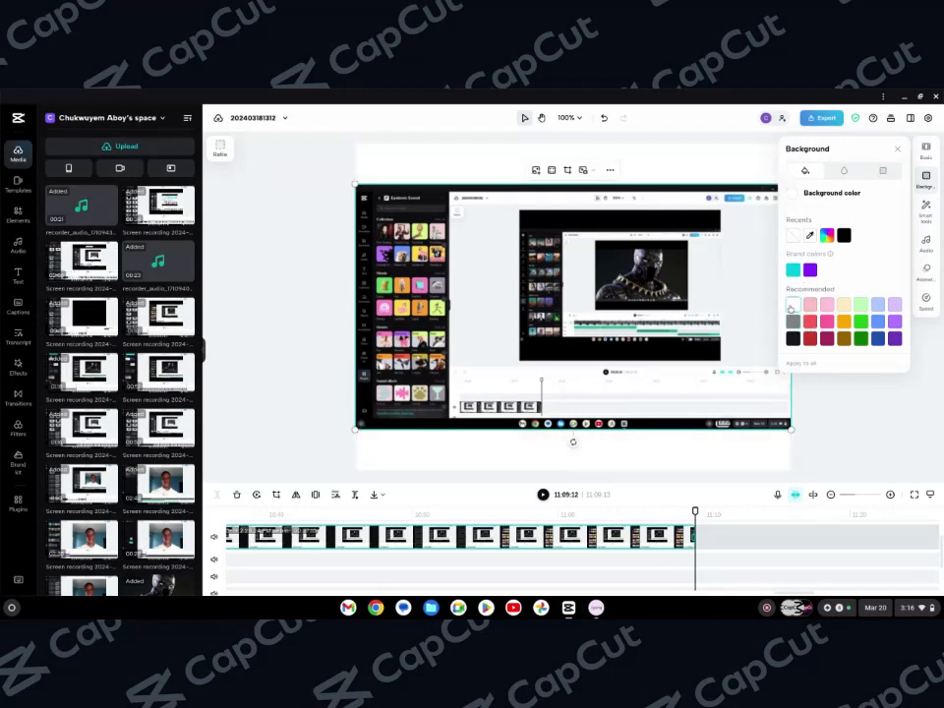
# Open the Smart tools panel for the selected clip
pyautogui.click(925, 211)
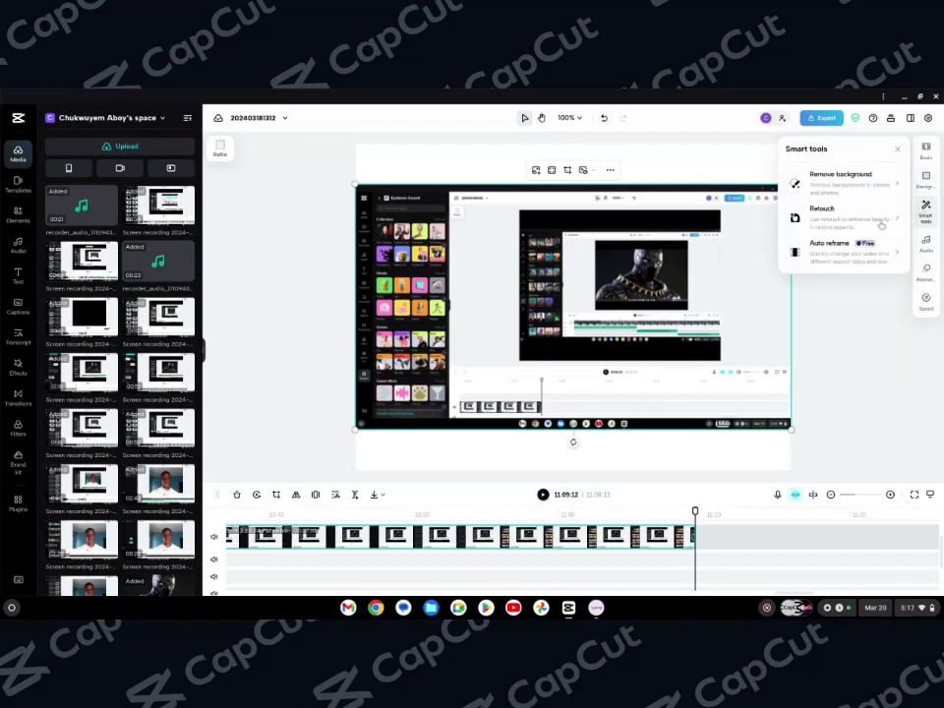
pyautogui.moveTo(847, 182)
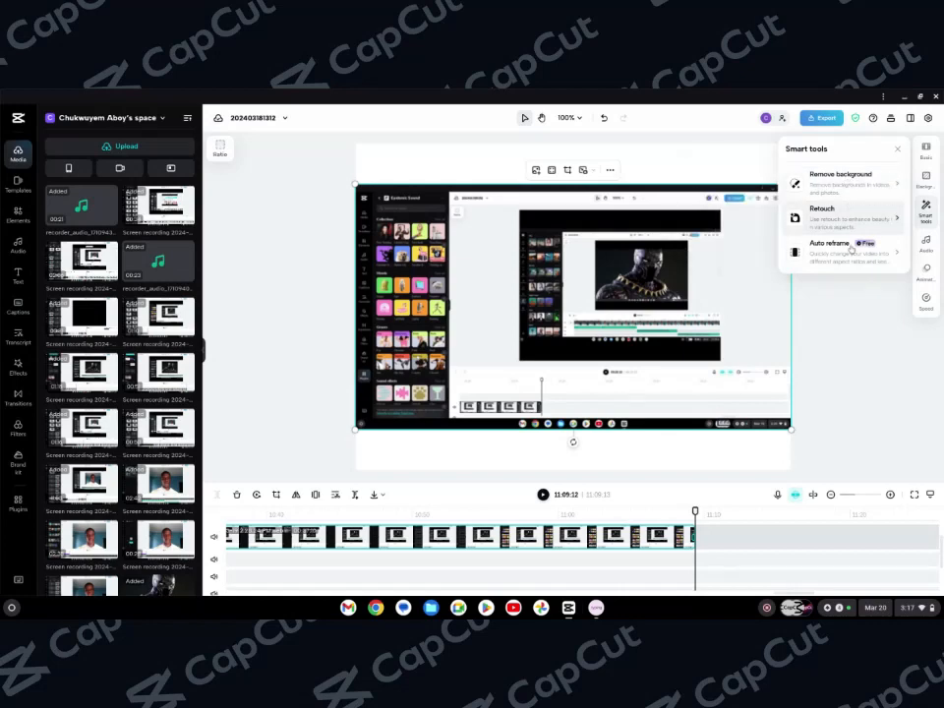
# Open the Audio panel for the selected clip and browse the Voice changer presets
pyautogui.moveTo(849, 256)
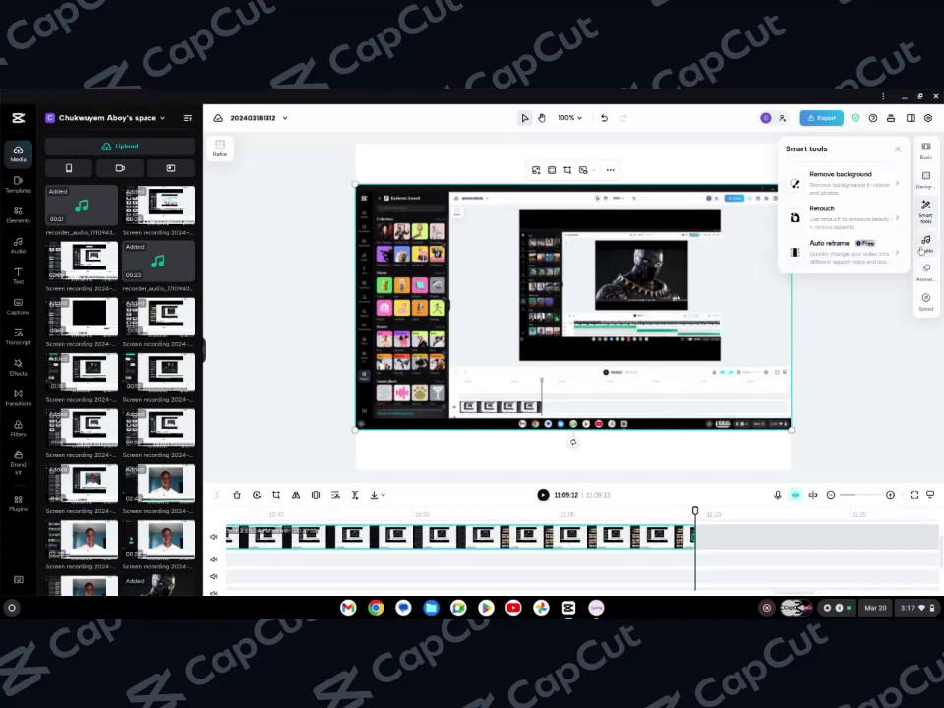
pyautogui.click(922, 246)
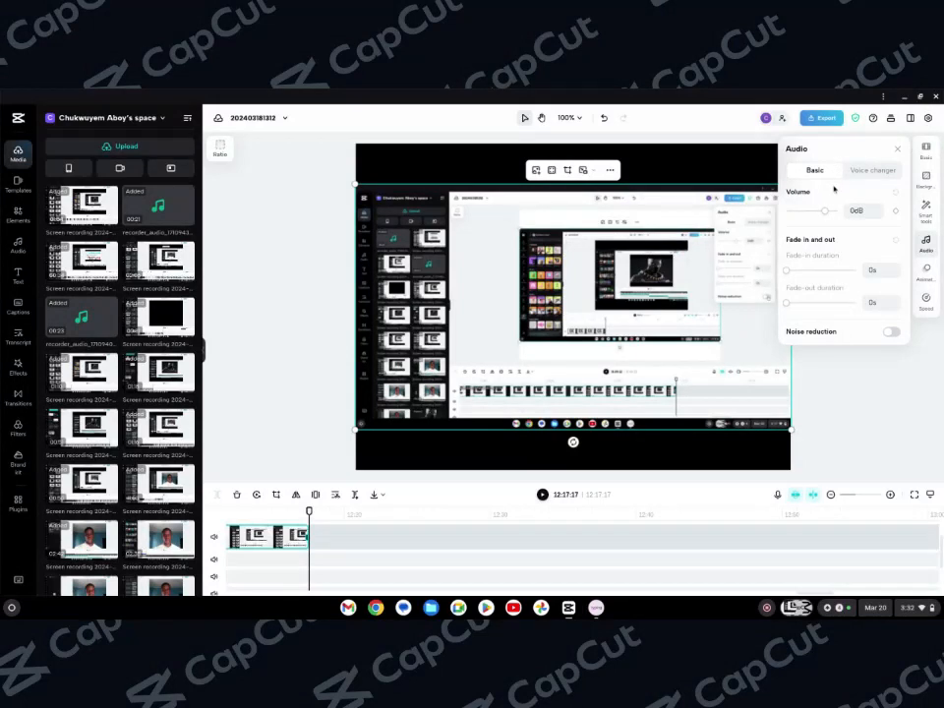
pyautogui.click(858, 173)
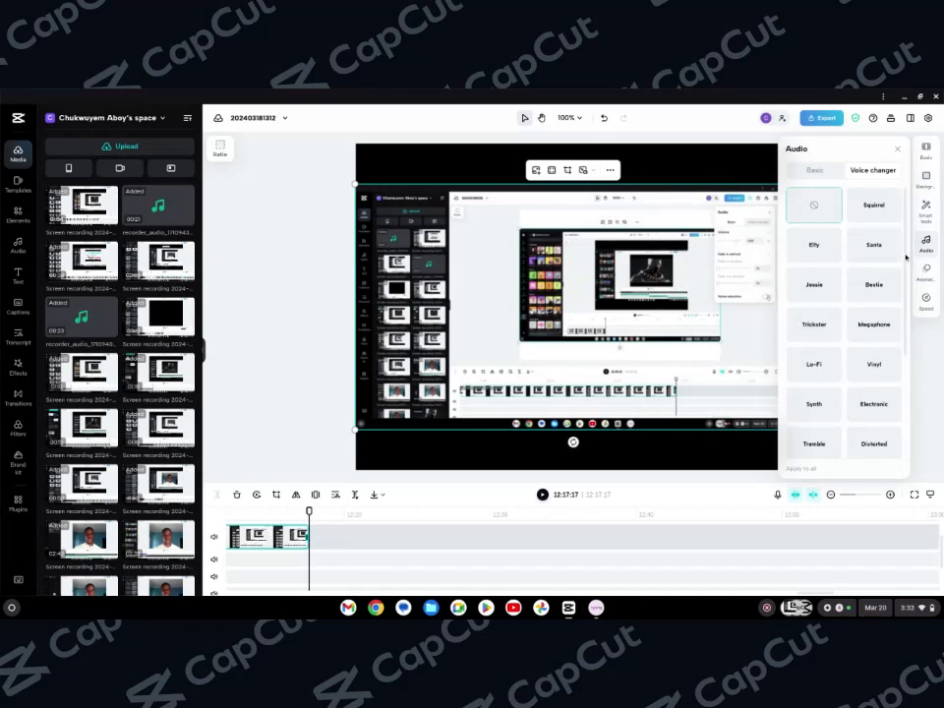
pyautogui.moveTo(905, 263); pyautogui.dragTo(920, 376)
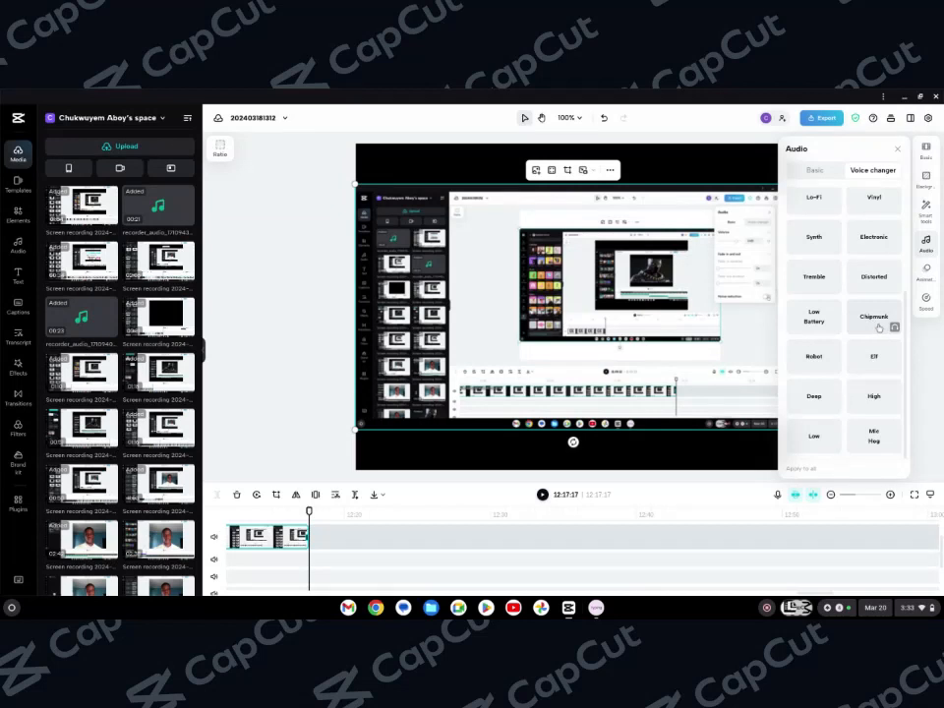
# Browse the Animation presets, then inspect the clip's Speed and Duration settings in the Speed panel
pyautogui.click(924, 270)
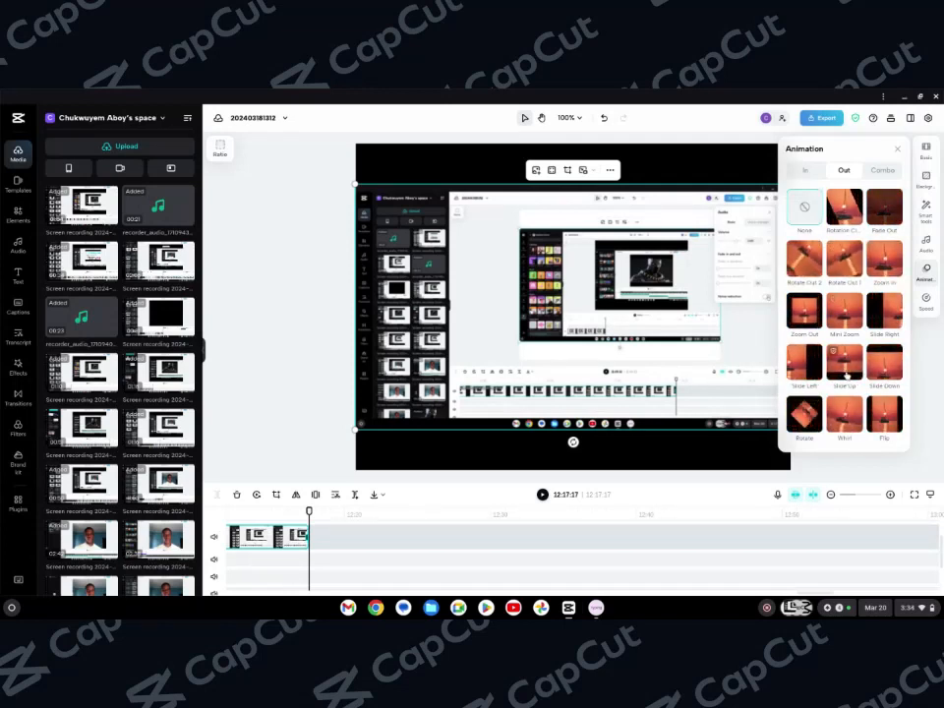
pyautogui.click(926, 300)
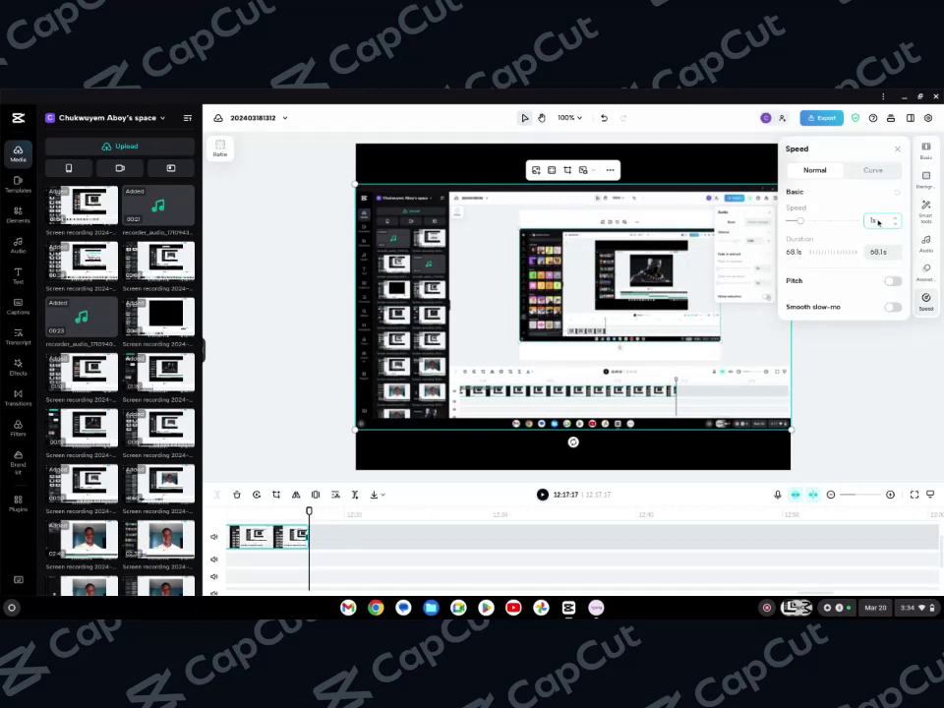
pyautogui.click(885, 252)
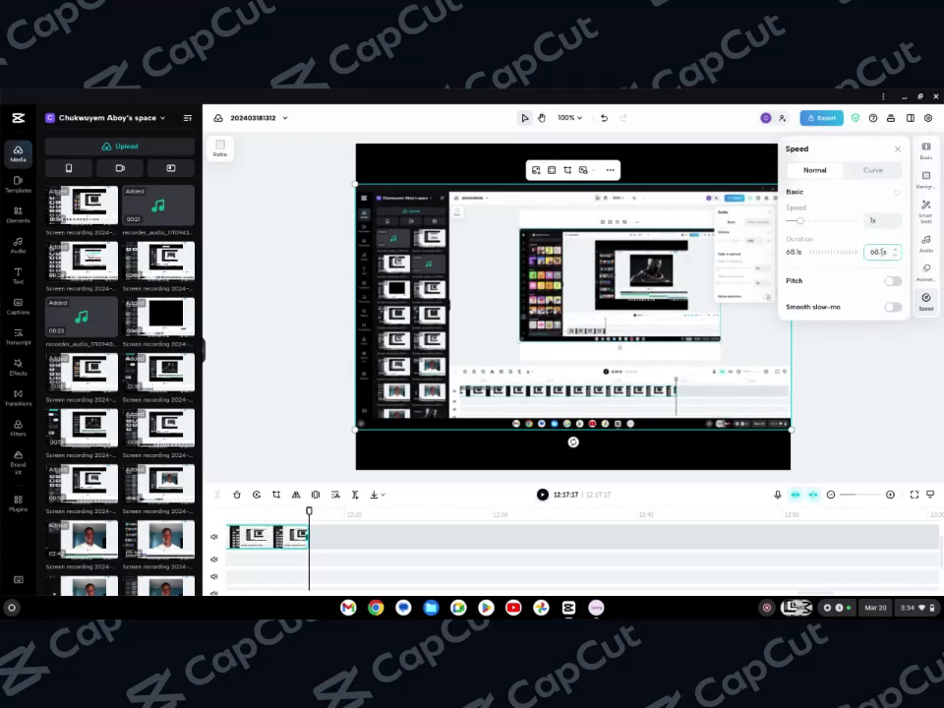
pyautogui.click(875, 223)
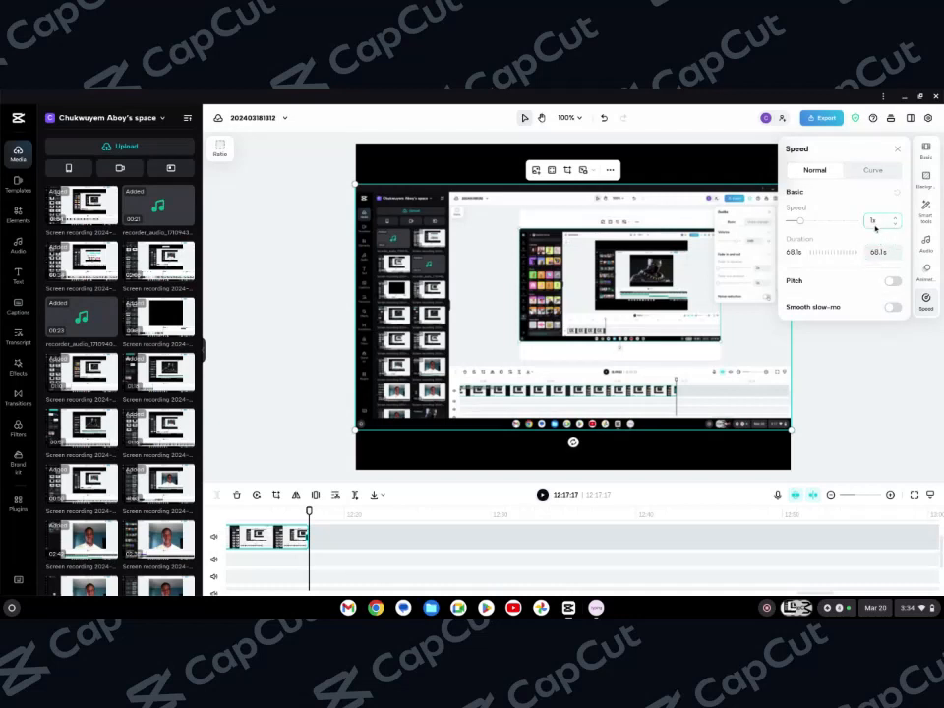
pyautogui.click(884, 256)
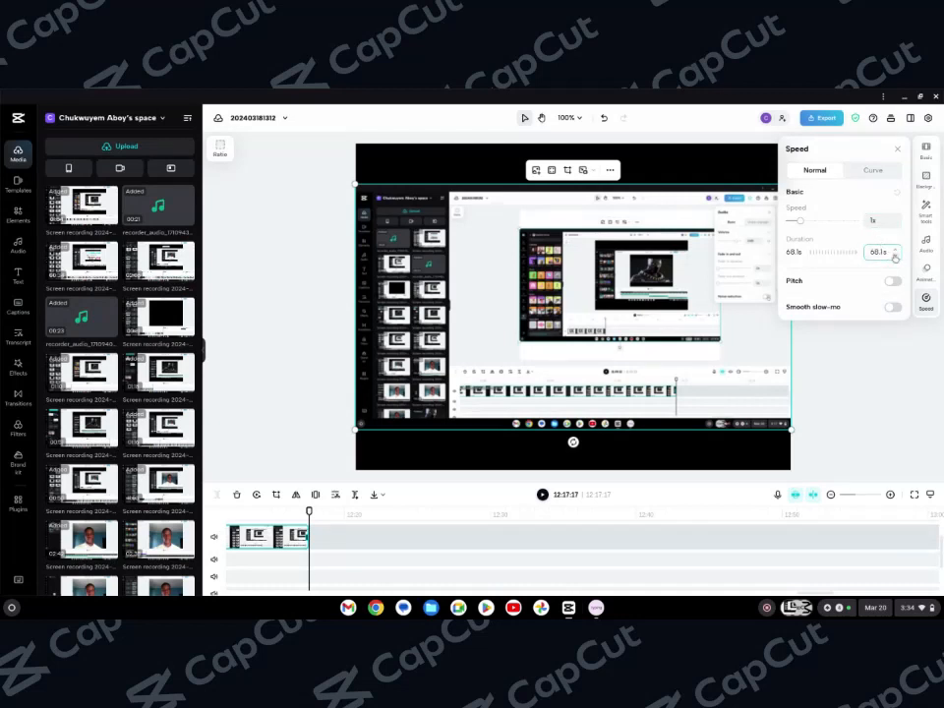
pyautogui.click(895, 258)
pyautogui.click(896, 251)
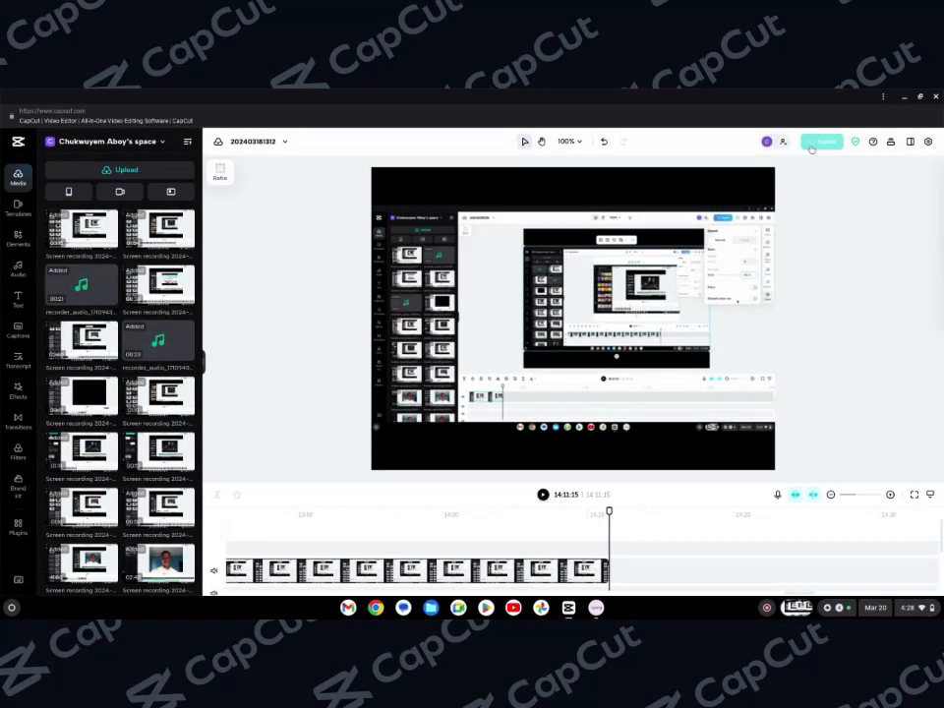
# Open the Export options for the project
pyautogui.click(814, 144)
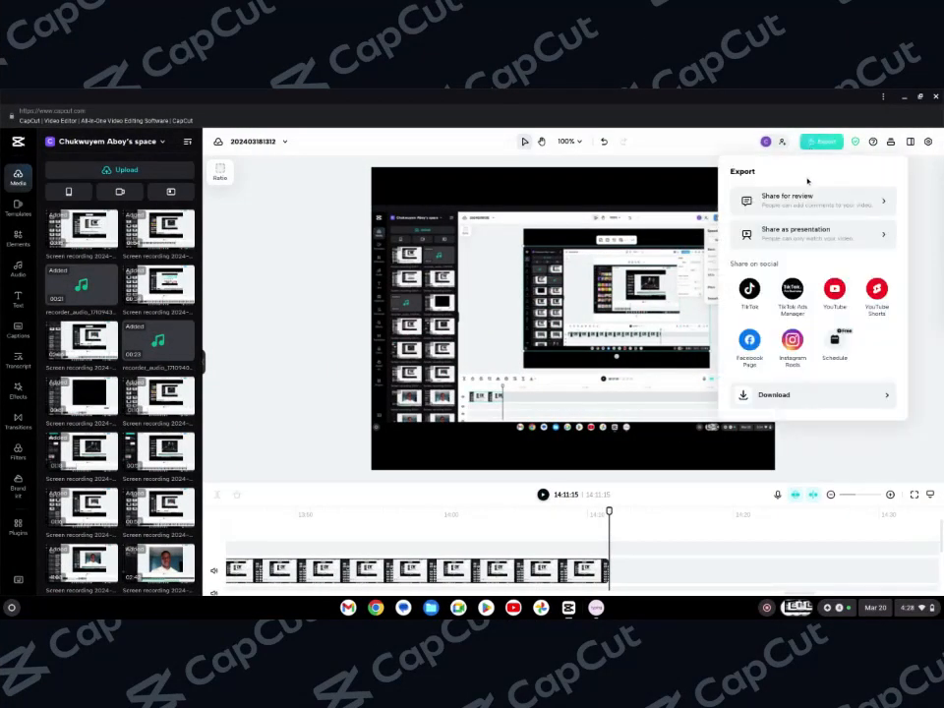